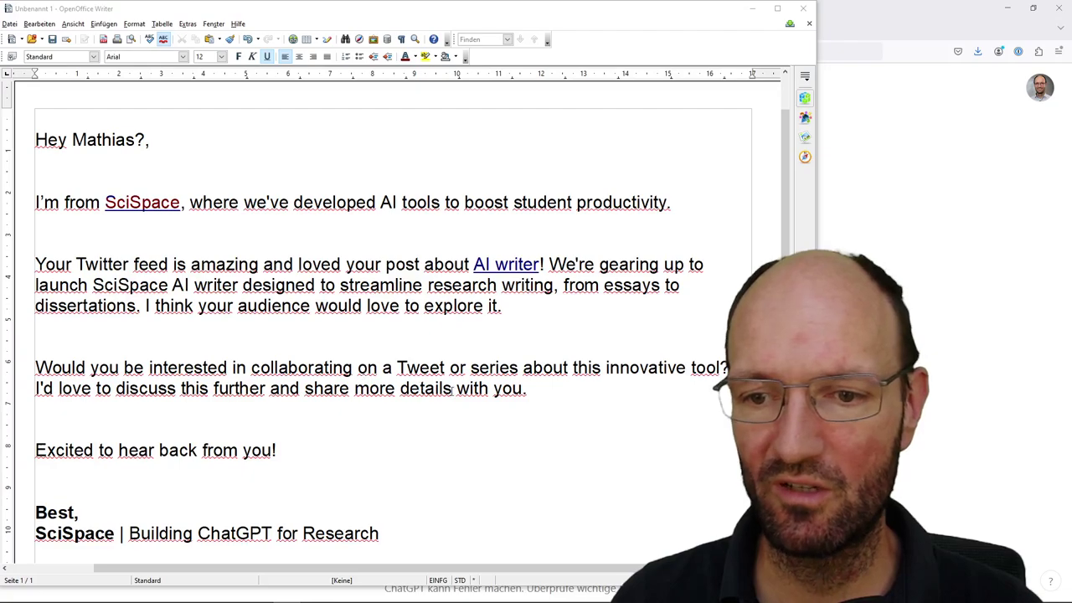
# - Open the SciSpace website from the link in the email text and enlarge the page to 140%
pyautogui.hotkey('alt', 'Tab')
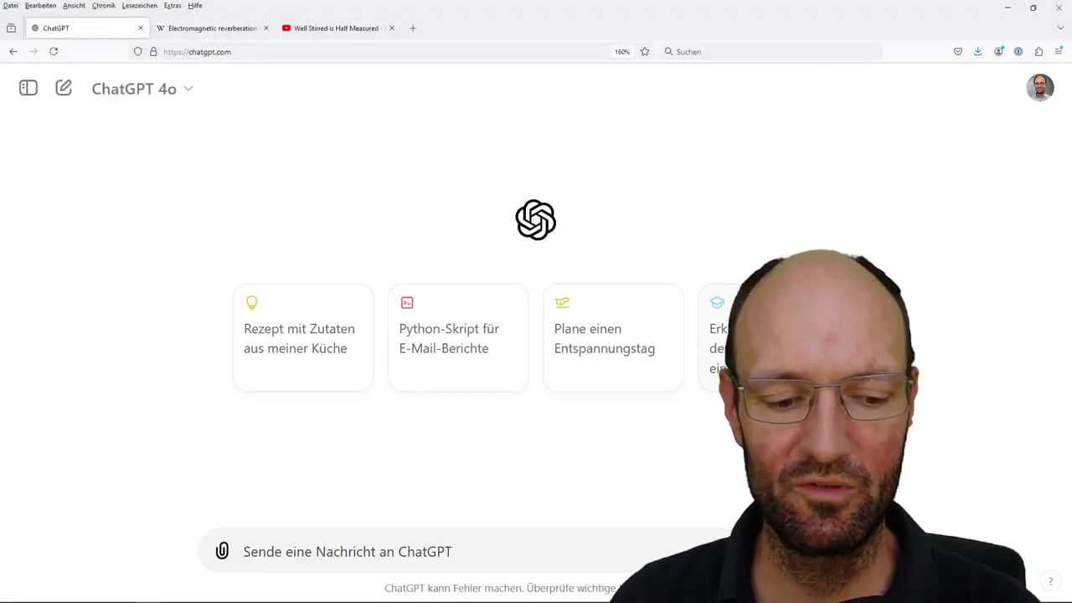
pyautogui.hotkey('alt', 'Tab')
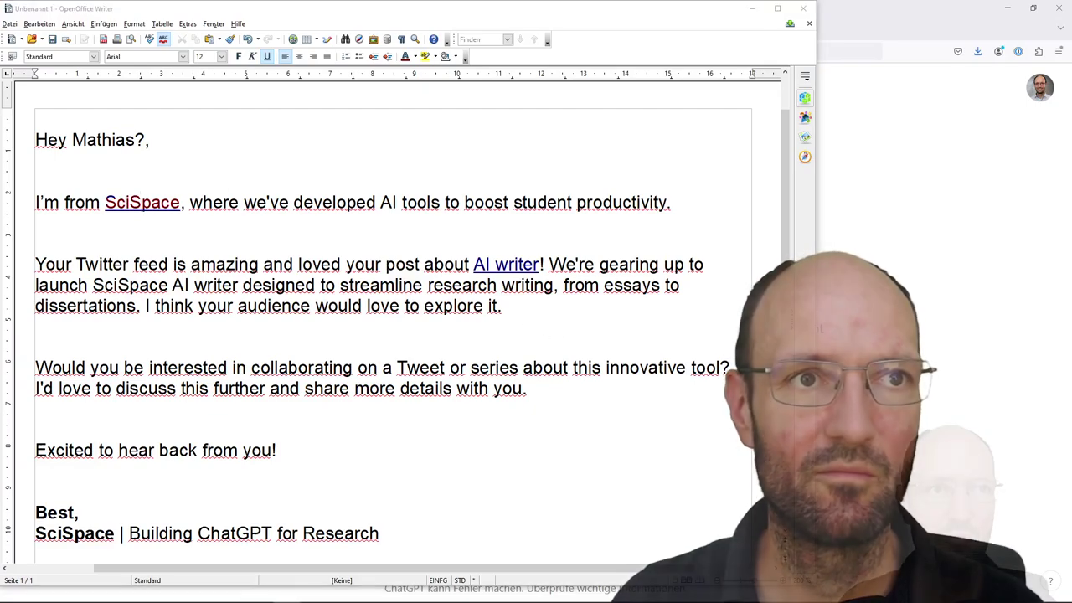
pyautogui.keyDown('ctrl'); pyautogui.click(141, 204); pyautogui.keyUp('ctrl')
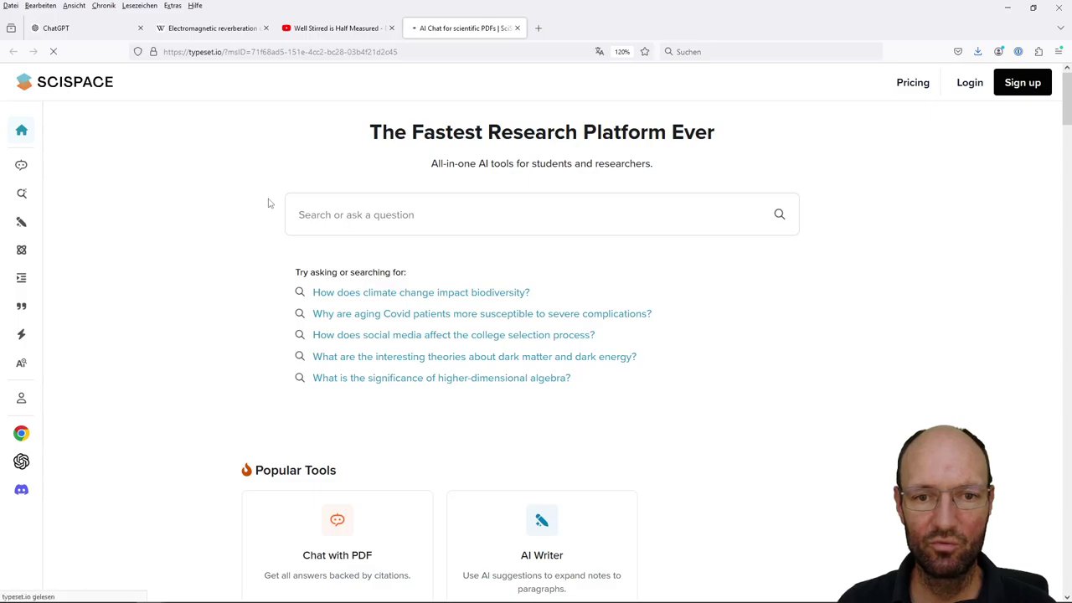
pyautogui.hotkey('ctrl', '+')
pyautogui.hotkey('ctrl', '+')
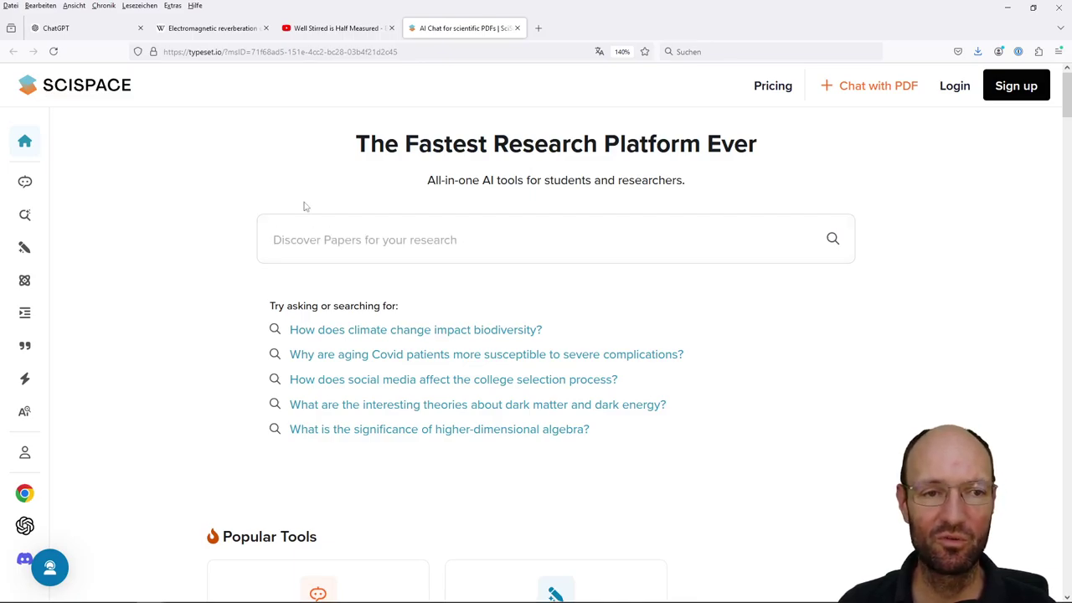
# - Look over the Wikipedia article on electromagnetic reverberation chambers and the YouTube talk on EMC tests in reverberation chambers
pyautogui.click(212, 31)
pyautogui.scroll(-2, 372, 205)
pyautogui.scroll(1, 374, 206)
pyautogui.scroll(2, 374, 206)
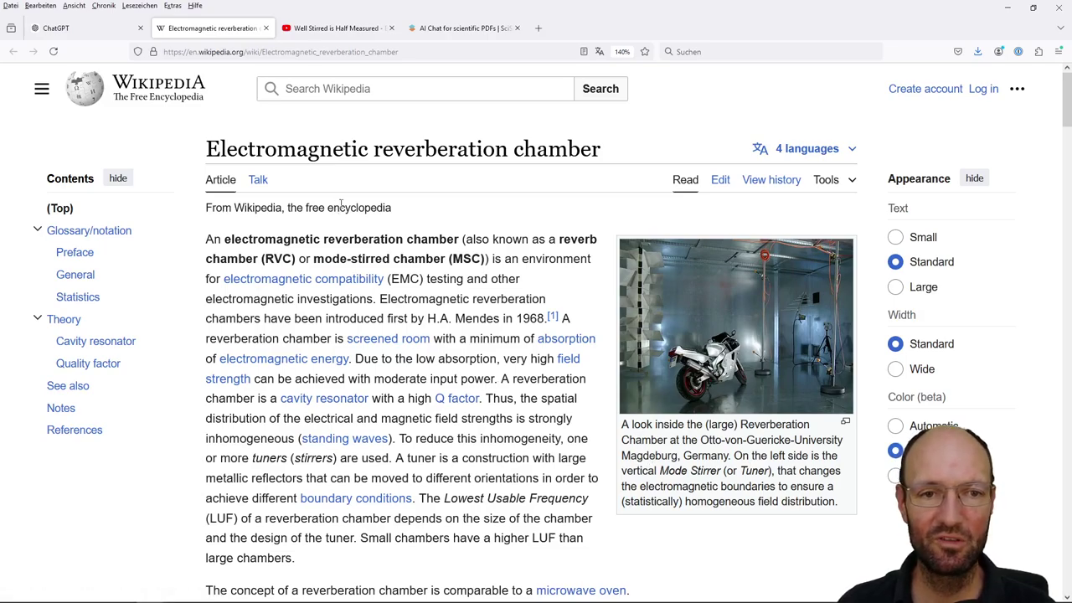
pyautogui.click(315, 30)
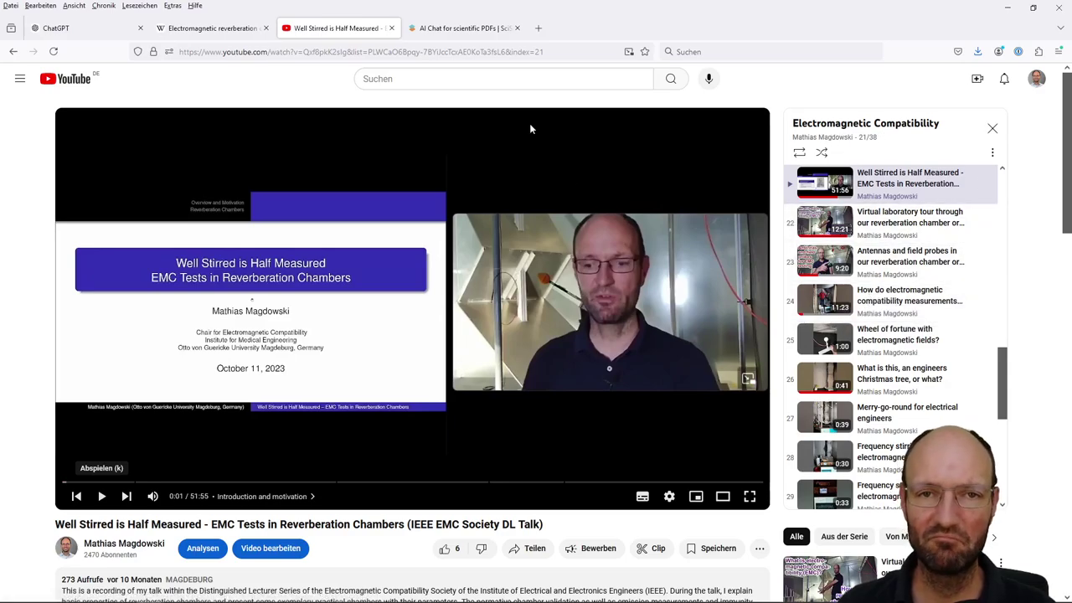
# - Return to SciSpace and sign up for a free account with the full name, email address and account password
pyautogui.click(471, 32)
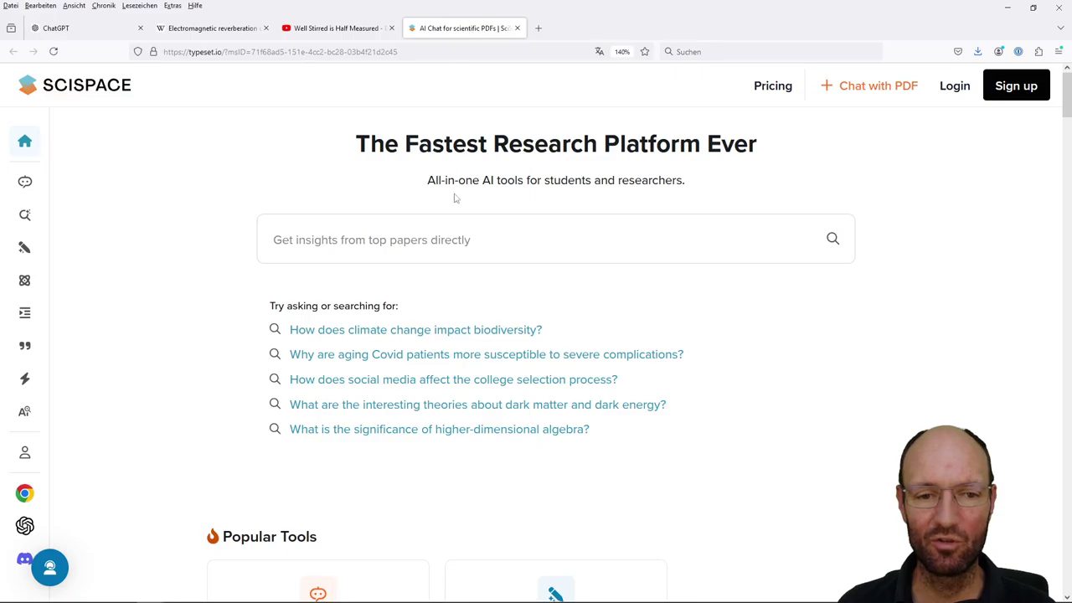
pyautogui.click(1018, 90)
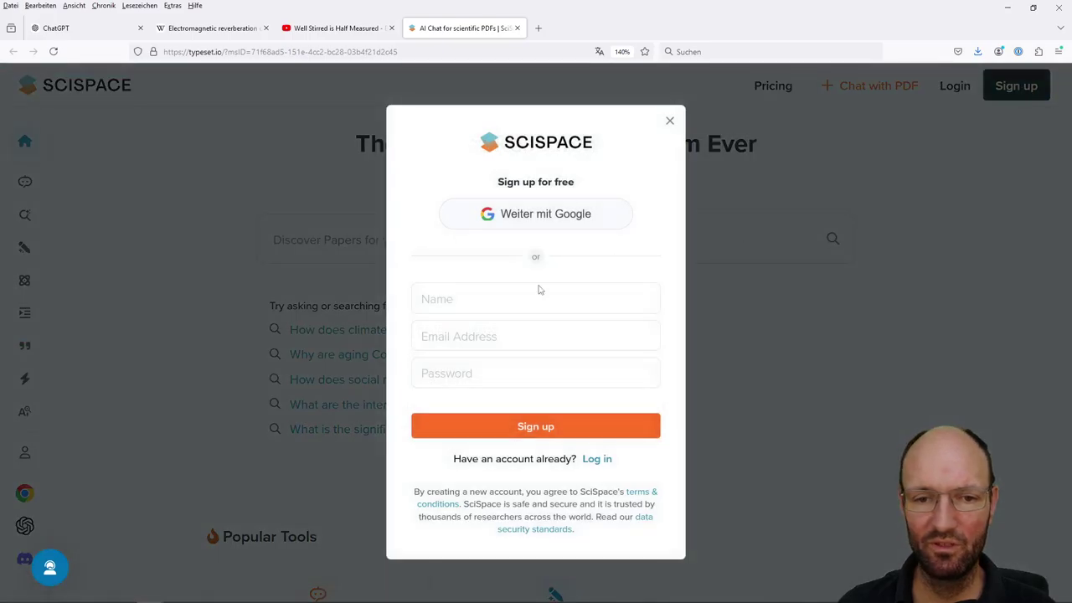
pyautogui.click(532, 288)
pyautogui.click(501, 335)
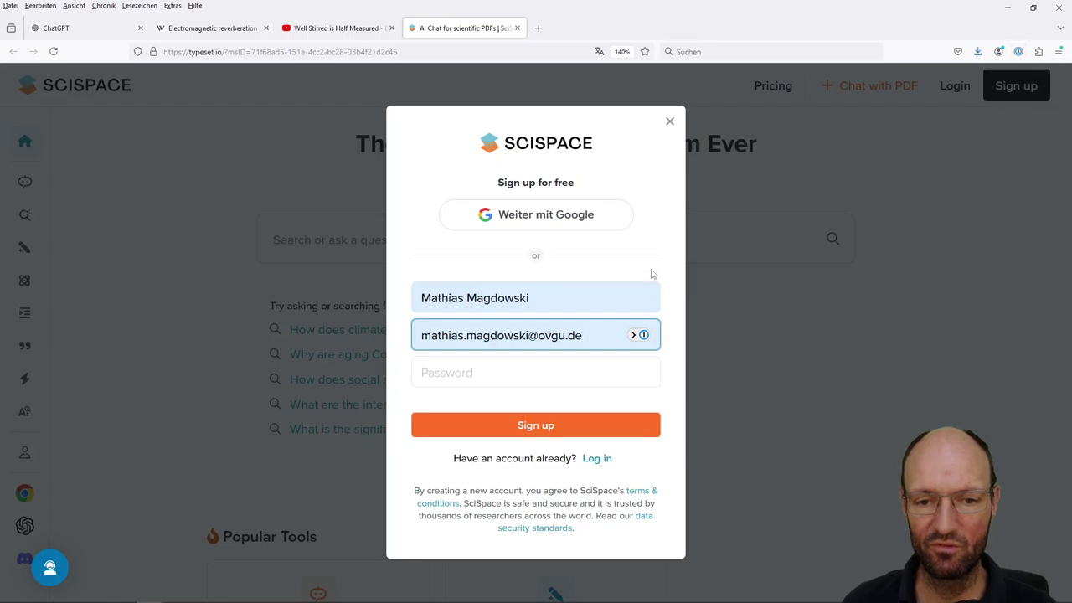
pyautogui.click(529, 373)
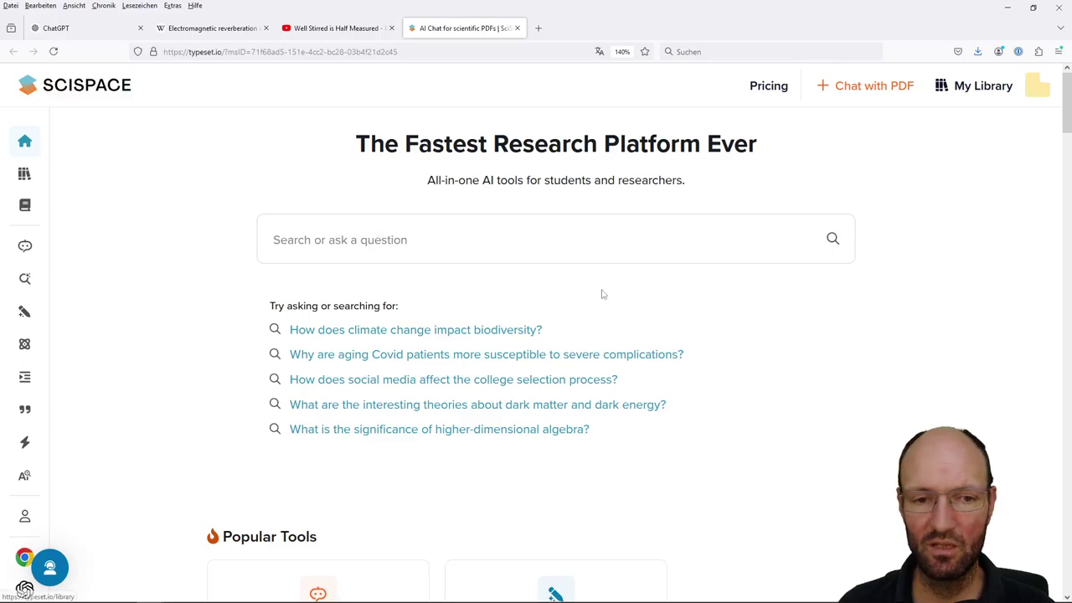
# - Ask "What is a reverberation chamber and how can it be used for immunity tests and emission measurements in the scope of electromagnetic compatibility?"
pyautogui.click(418, 247)
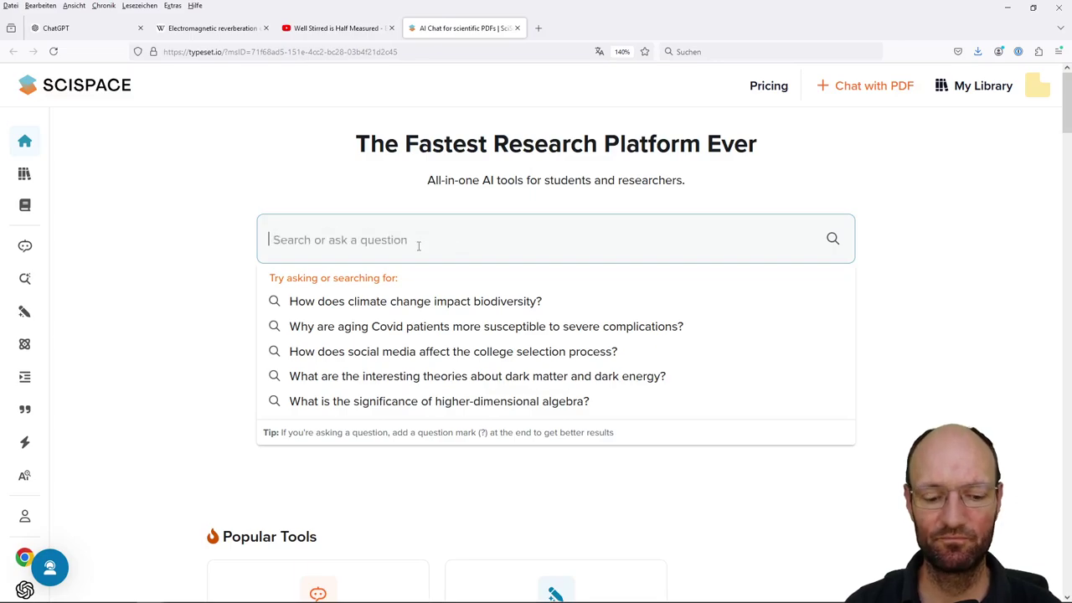
pyautogui.write('What is a')
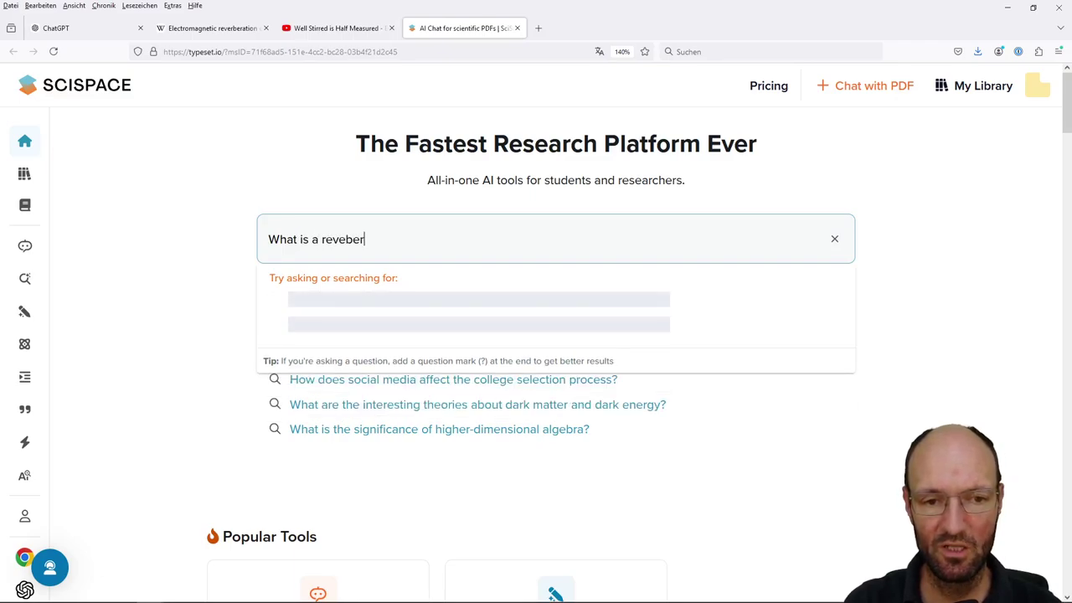
pyautogui.write(' reverb')
pyautogui.press('BackSpace')
pyautogui.write('rberation chamber how')
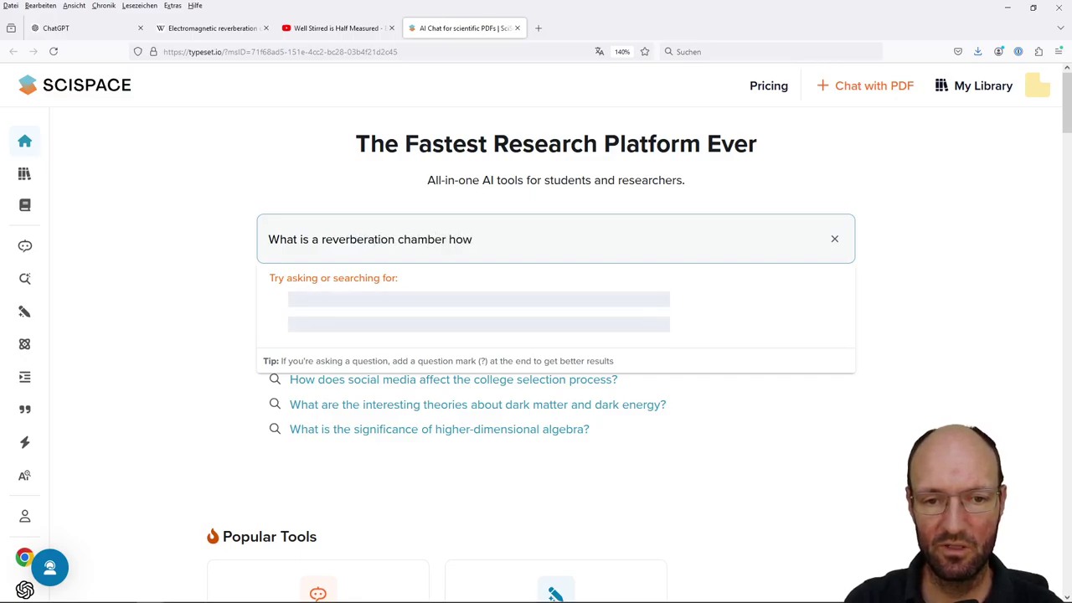
pyautogui.press('BackSpace')
pyautogui.press('BackSpace')
pyautogui.press('BackSpace')
pyautogui.write('and how can it be used ')
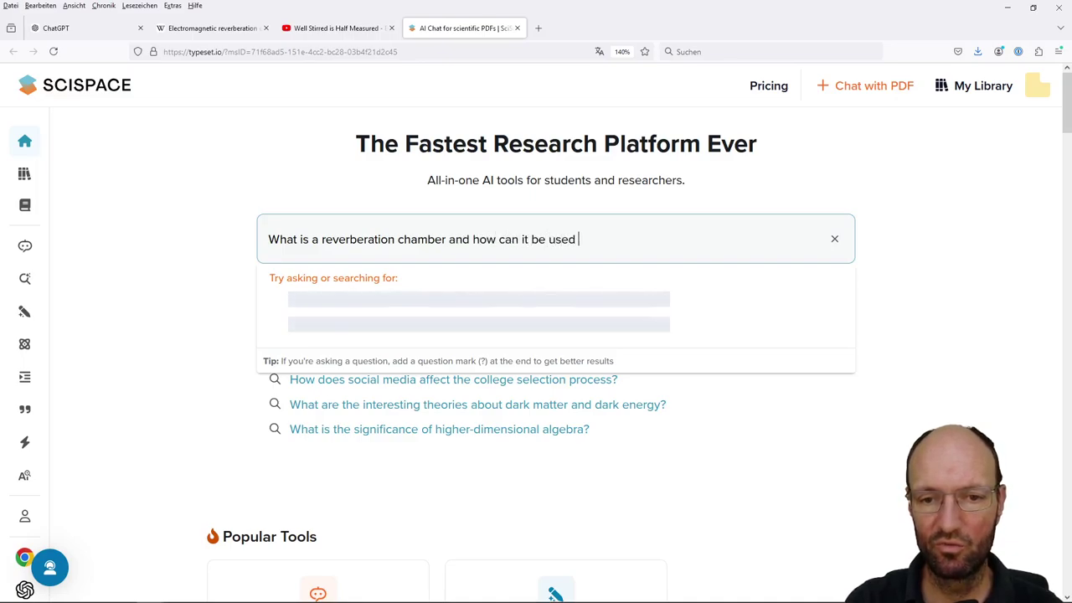
pyautogui.write('for immun')
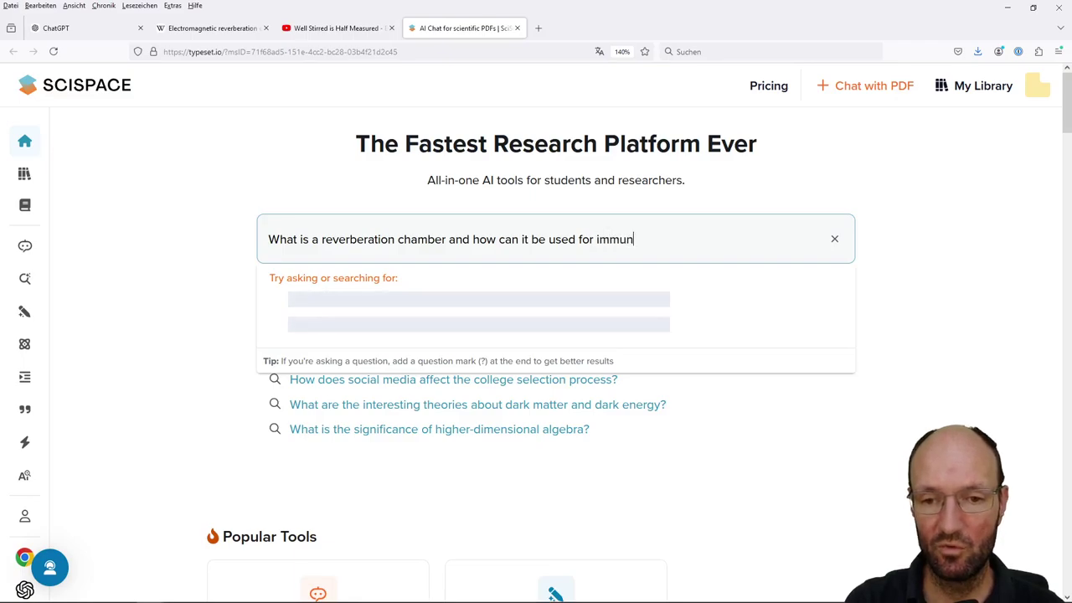
pyautogui.write('ity tests and emission measu')
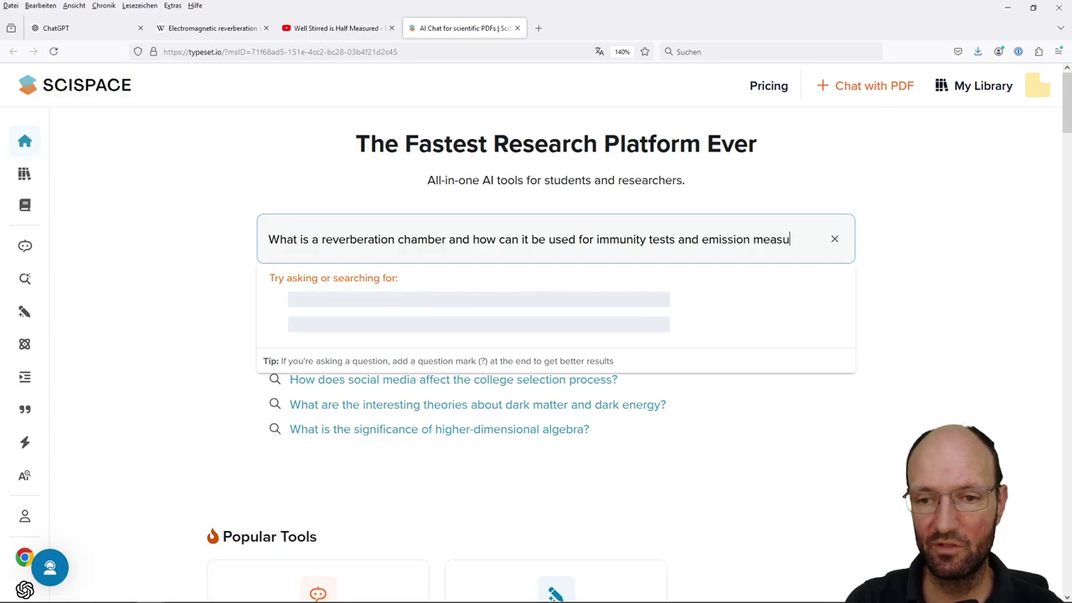
pyautogui.write('rements in the ')
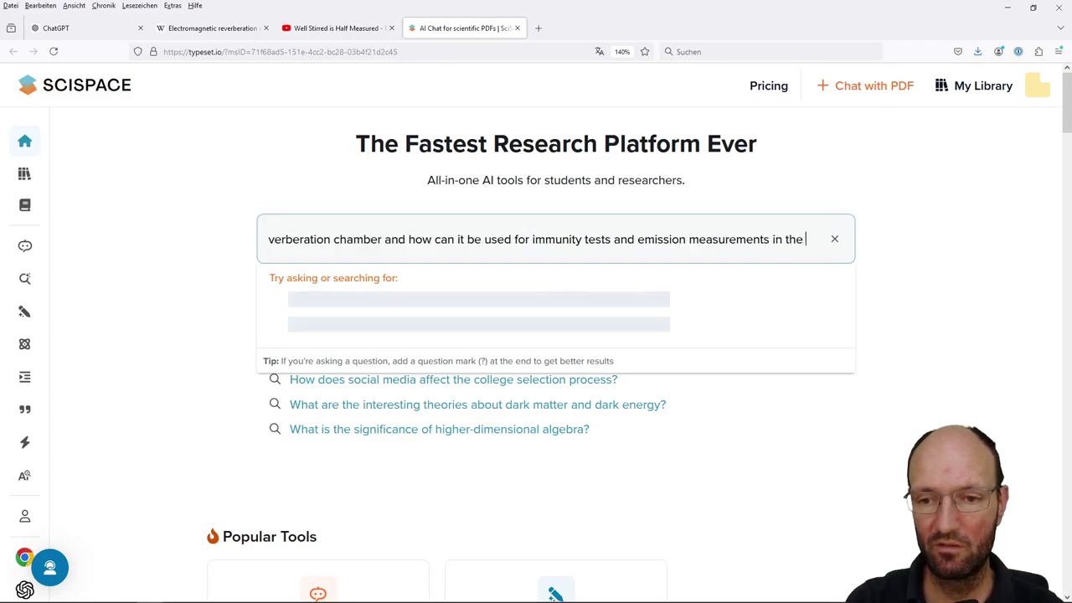
pyautogui.write('scope of ele')
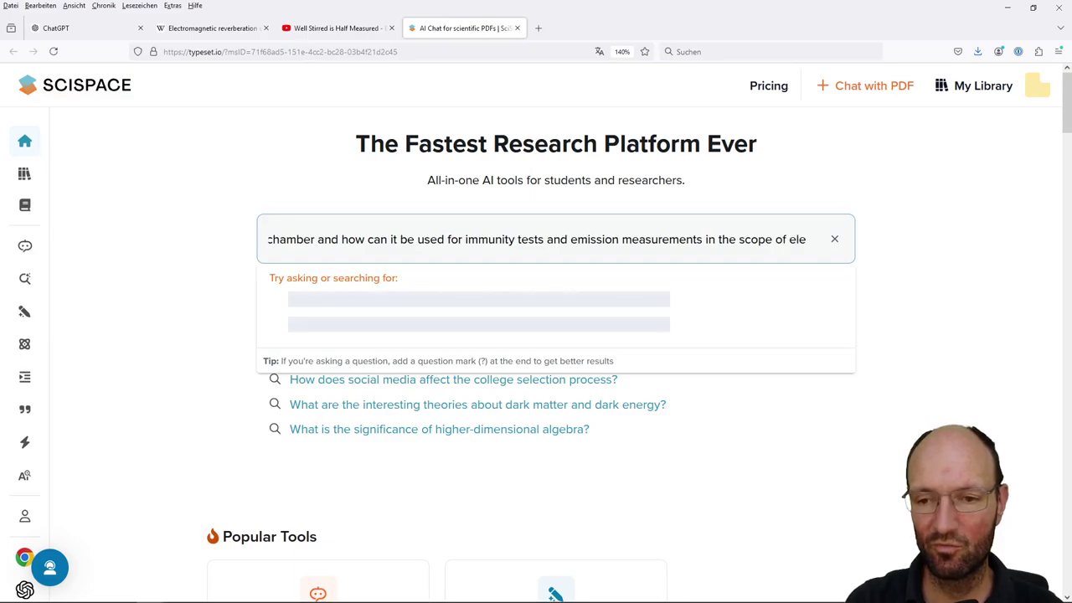
pyautogui.write('ctromagnetic ')
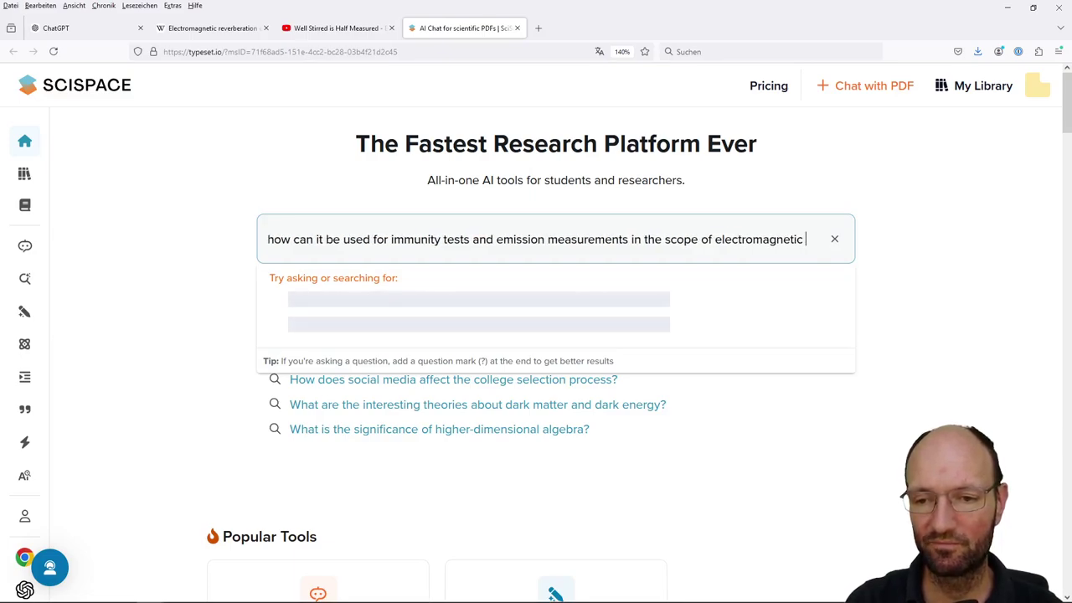
pyautogui.write('compatib')
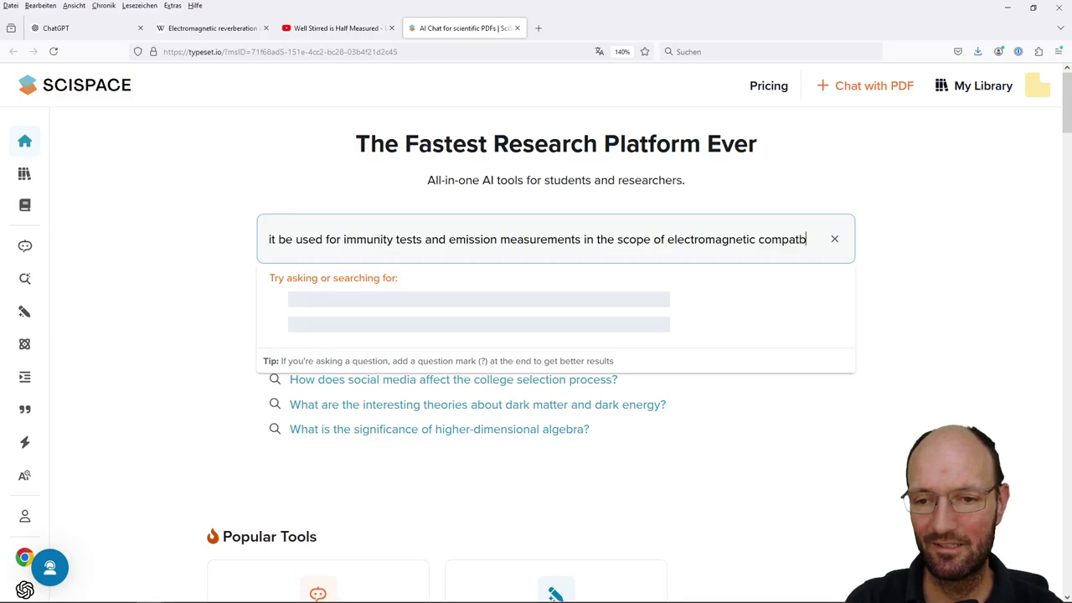
pyautogui.write('ility')
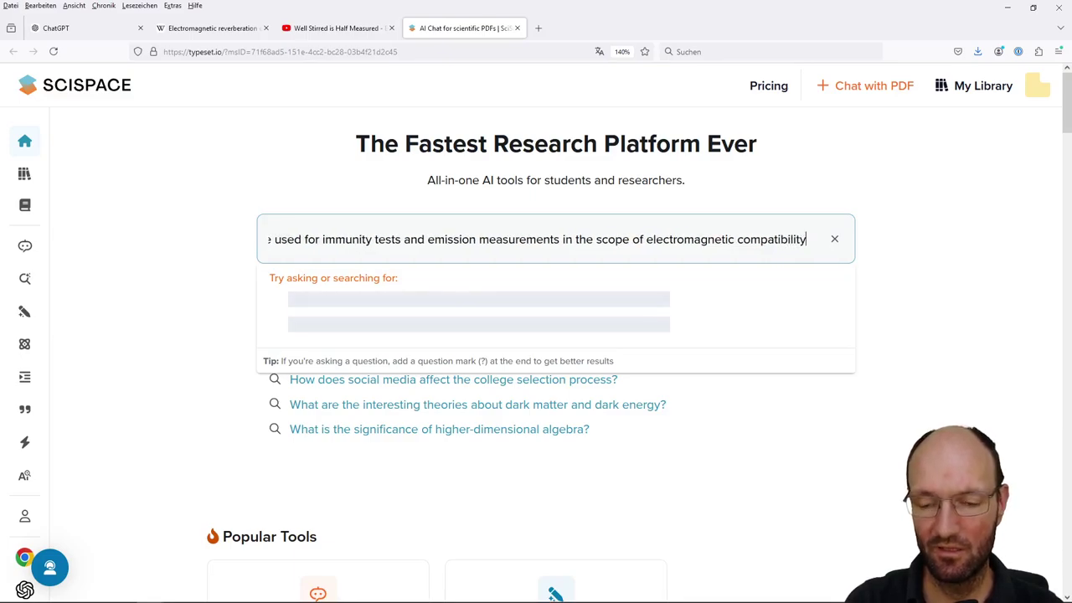
pyautogui.write('?')
pyautogui.press('Return')
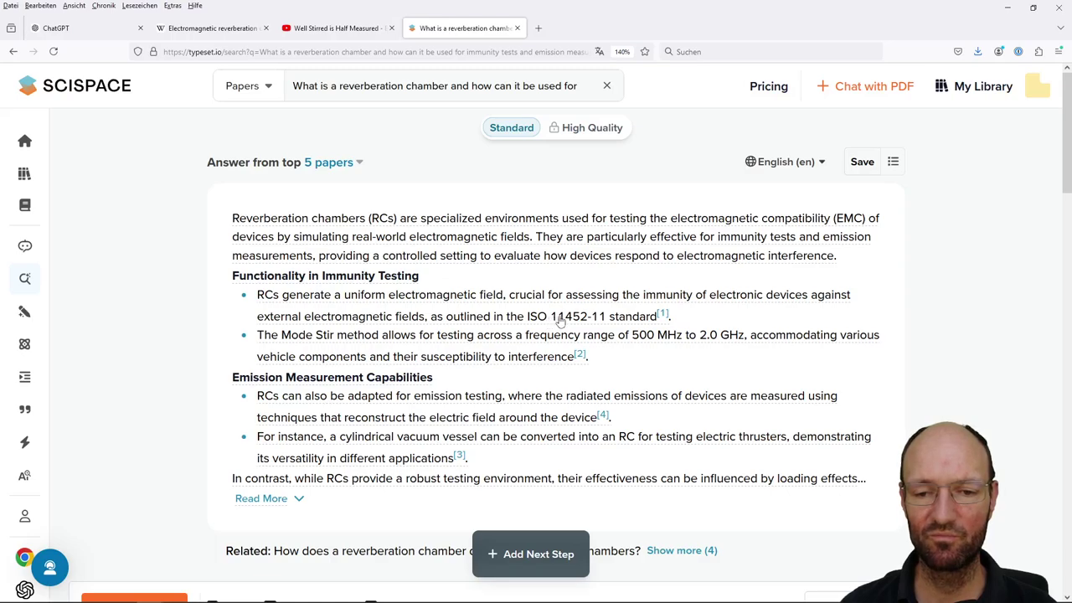
# - Examine the generated answer's sections on immunity testing and emission measurement, including the first cited source
pyautogui.moveTo(662, 316)
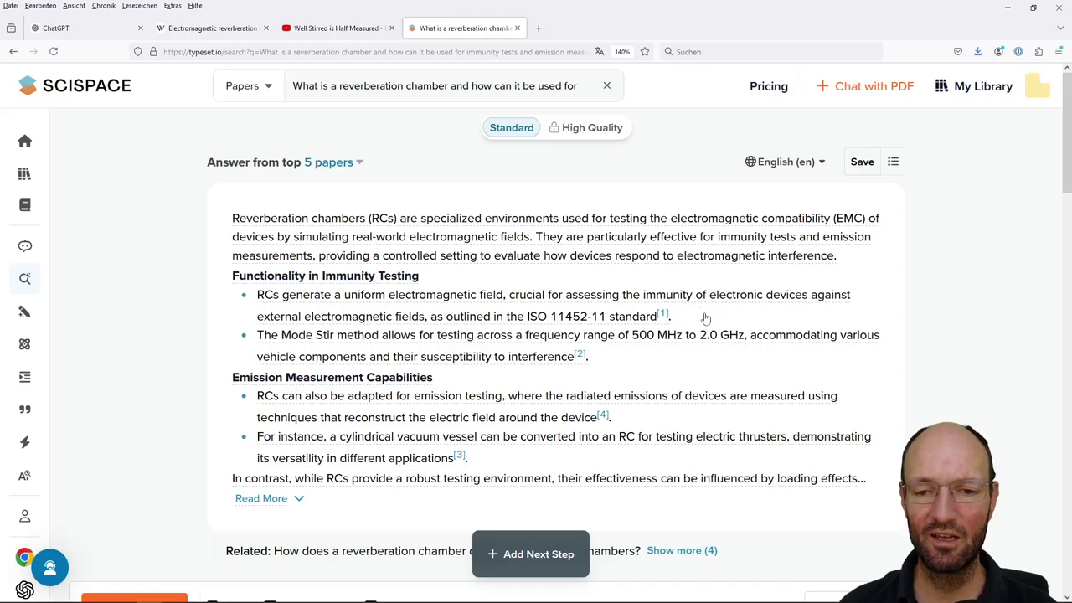
pyautogui.scroll(-1, 706, 318)
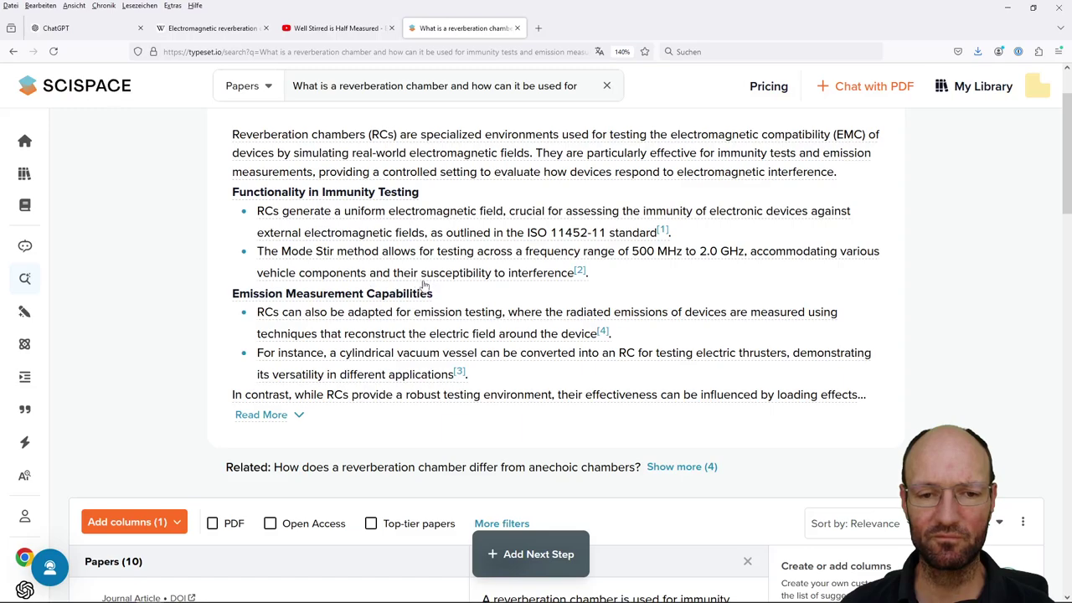
pyautogui.scroll(-2, 475, 292)
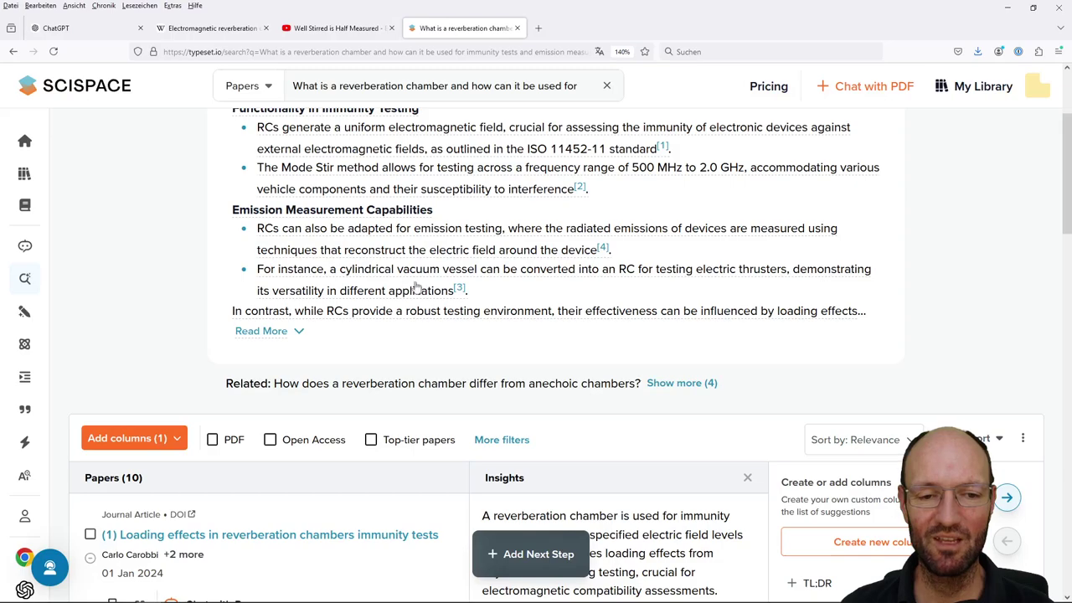
pyautogui.scroll(2, 383, 277)
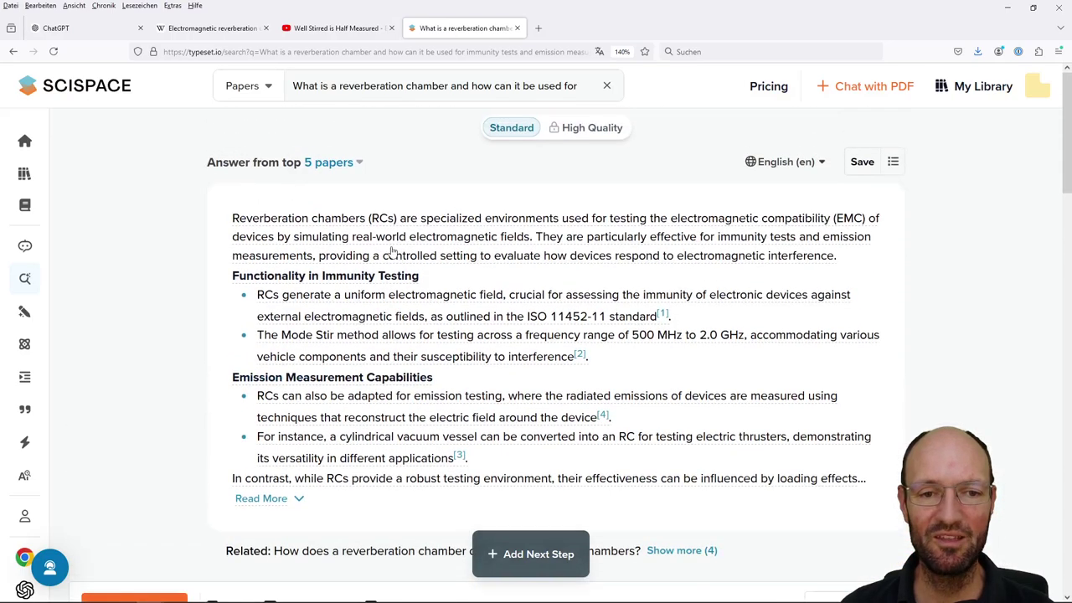
pyautogui.scroll(-2, 365, 218)
pyautogui.scroll(2, 369, 216)
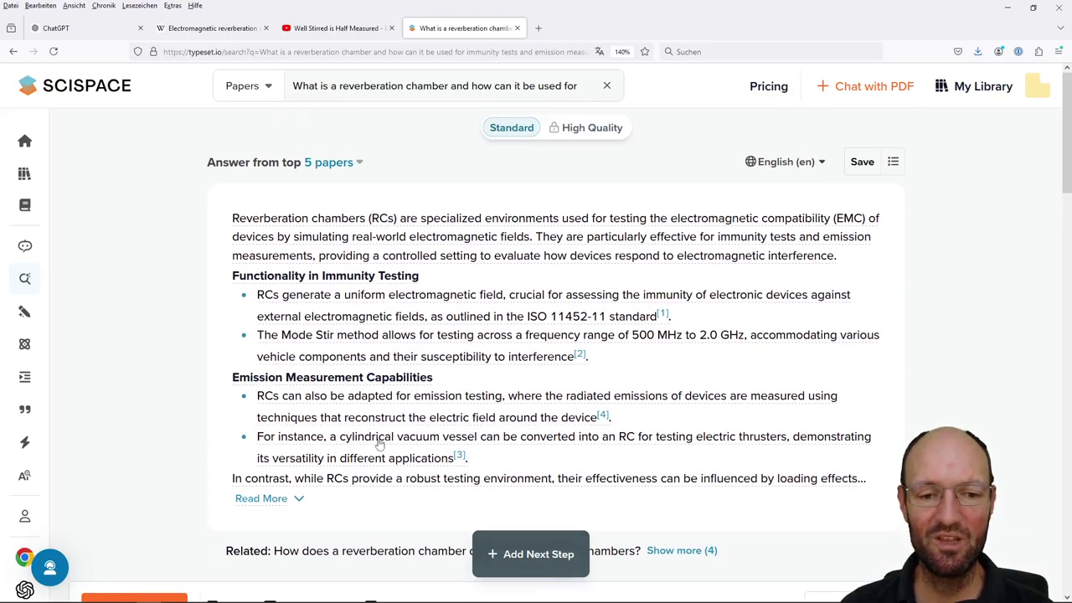
pyautogui.scroll(-1, 413, 444)
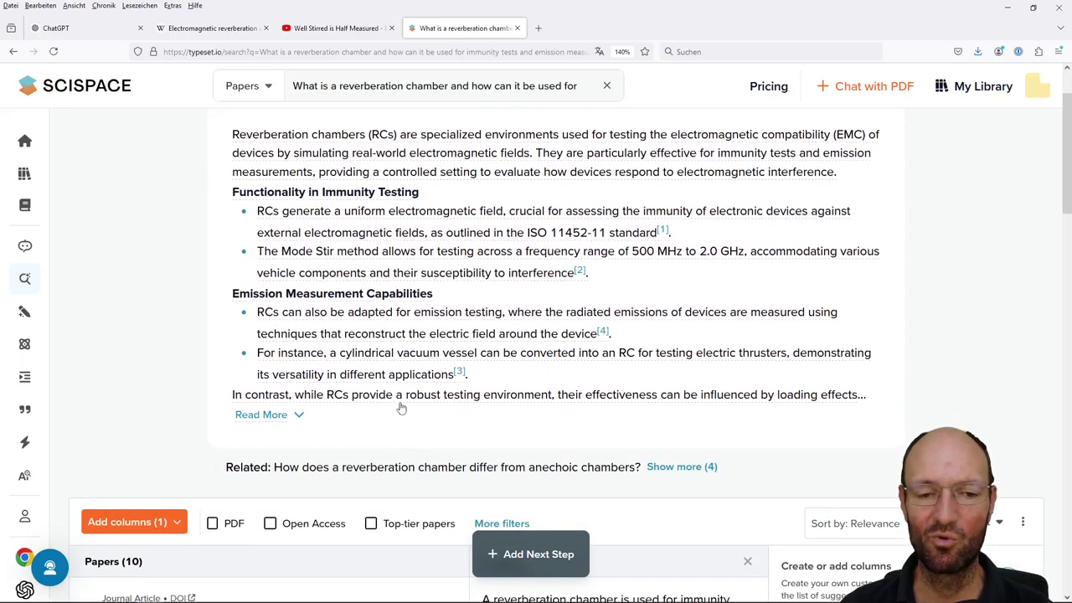
# - Expand the full answer and preview the papers cited for its statements
pyautogui.click(295, 417)
pyautogui.scroll(-1, 369, 410)
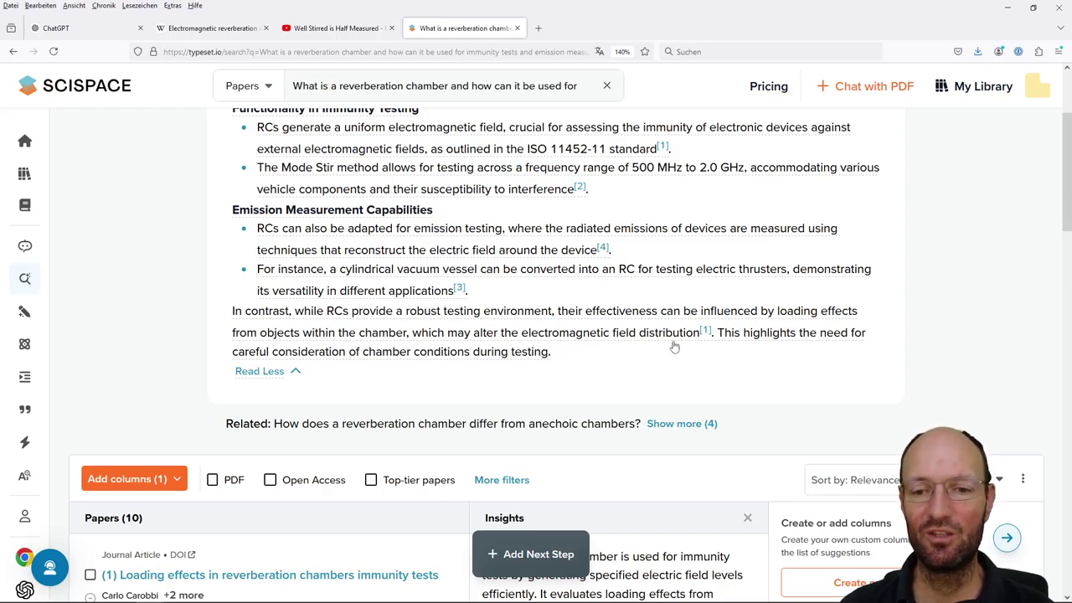
pyautogui.moveTo(706, 333)
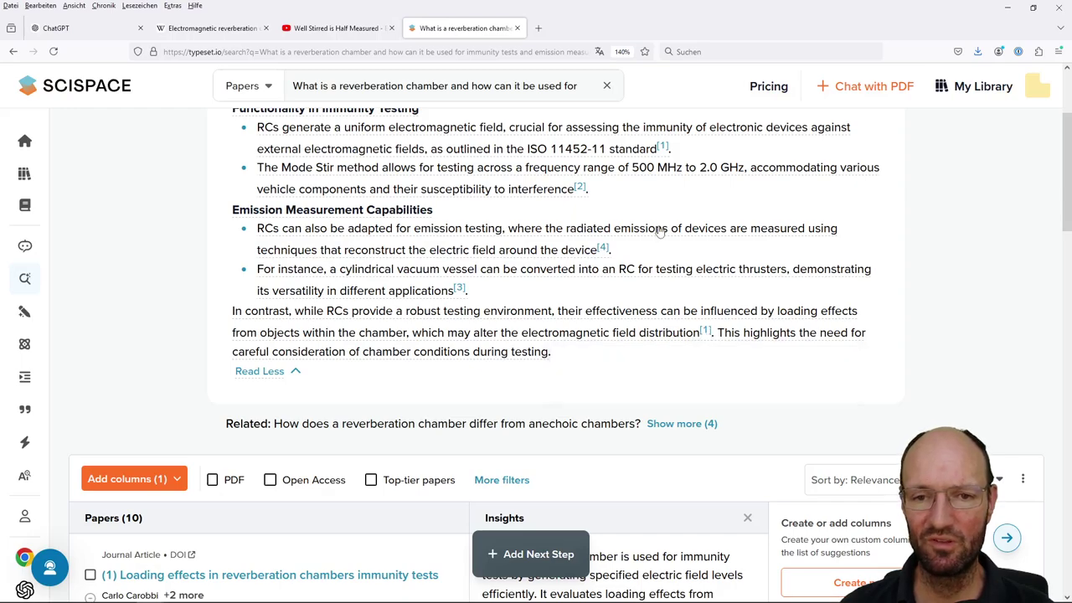
pyautogui.moveTo(581, 191)
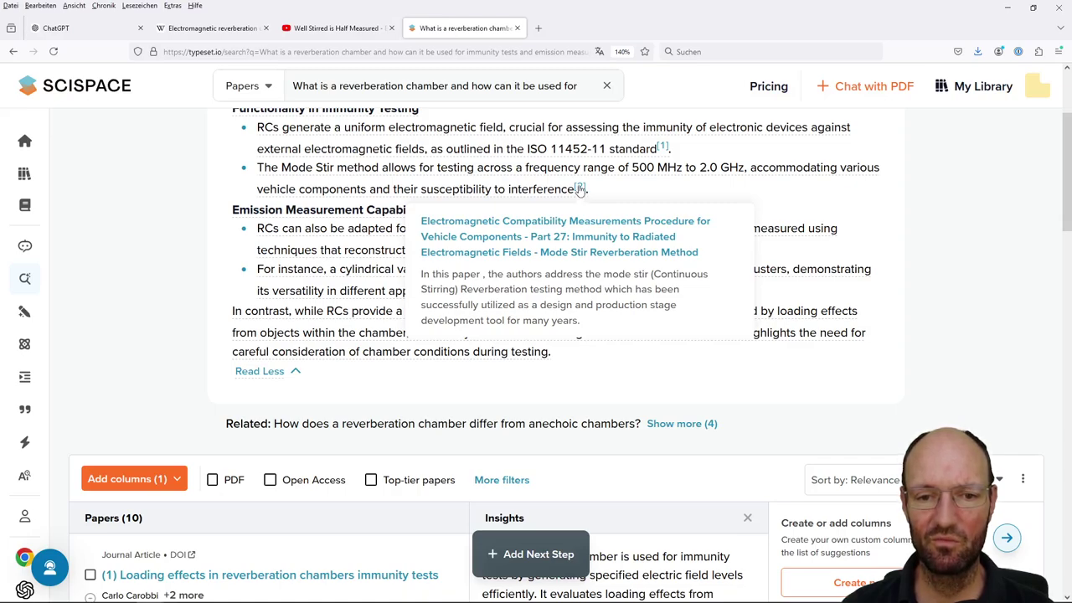
pyautogui.moveTo(603, 252)
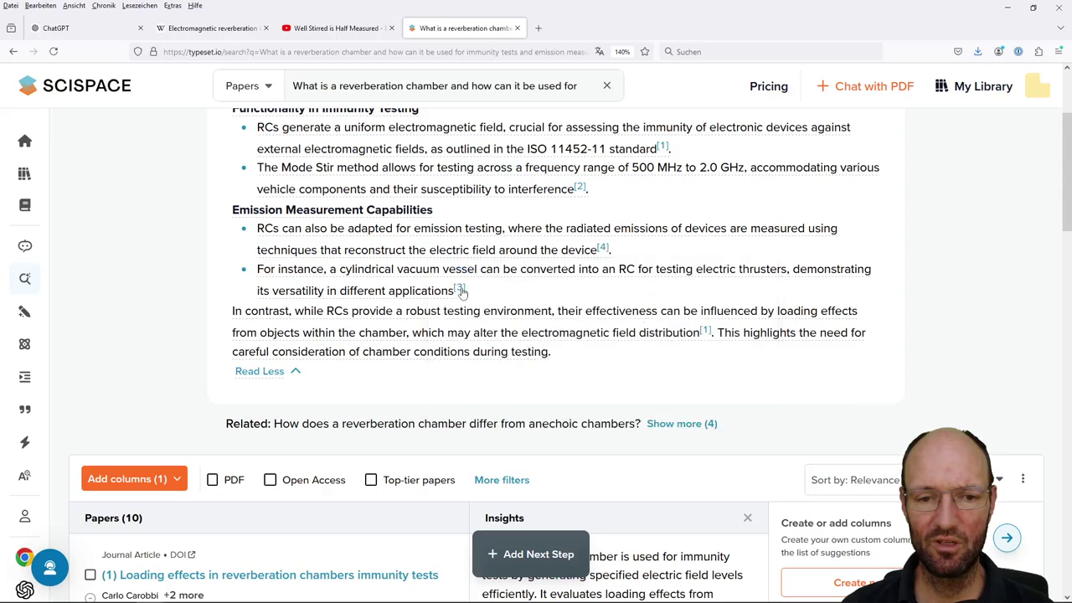
pyautogui.moveTo(460, 292)
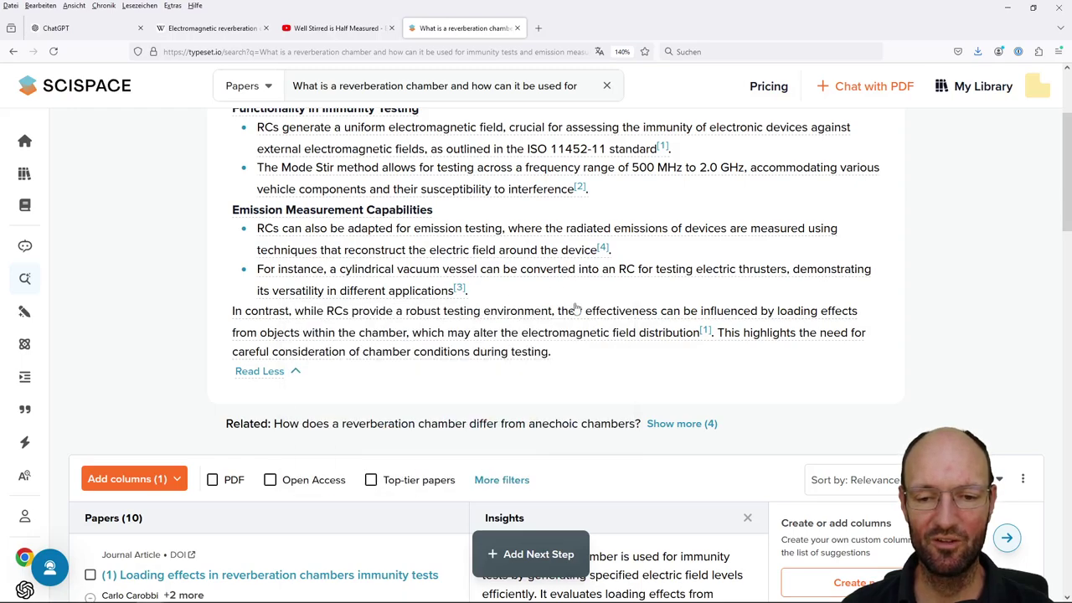
# - Look through the list of papers found for the reverberation chamber question and return to the generated answer
pyautogui.scroll(-1, 575, 307)
pyautogui.scroll(-10, 576, 308)
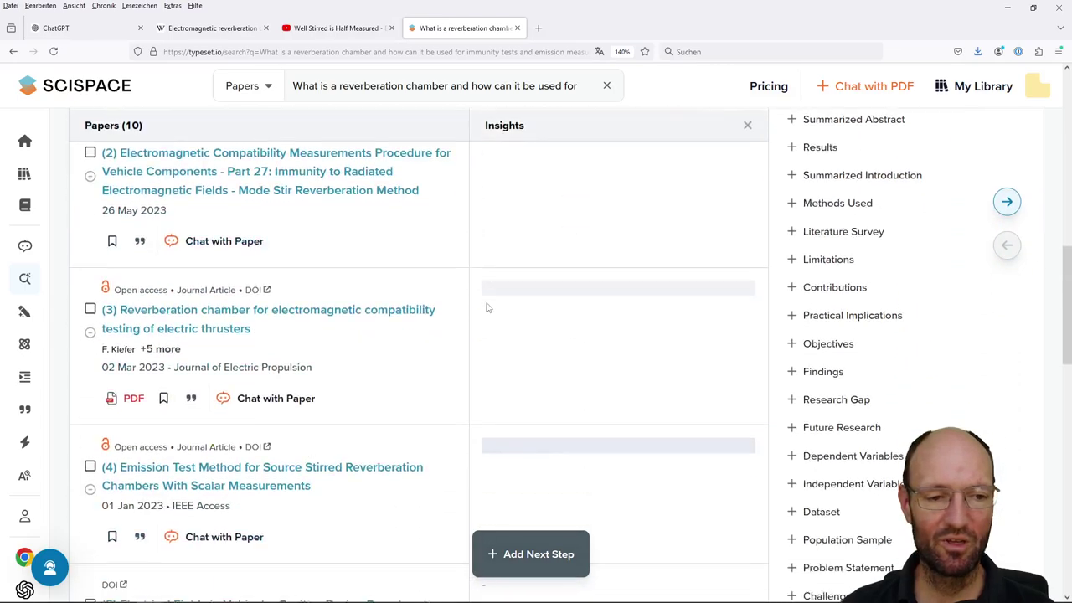
pyautogui.scroll(-2, 465, 306)
pyautogui.scroll(-3, 424, 318)
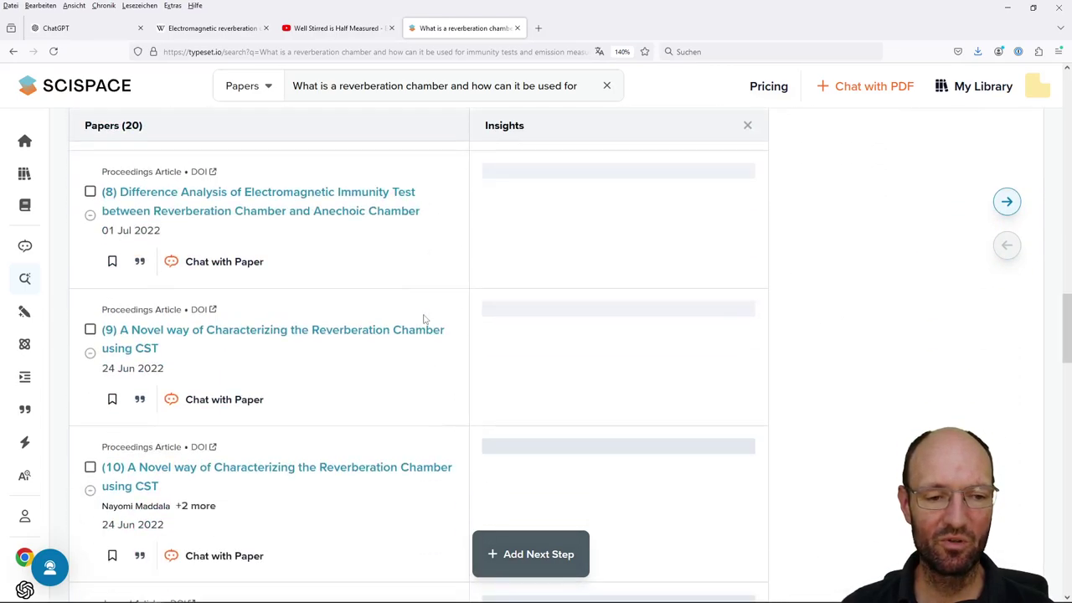
pyautogui.scroll(-3, 425, 318)
pyautogui.scroll(-3, 423, 319)
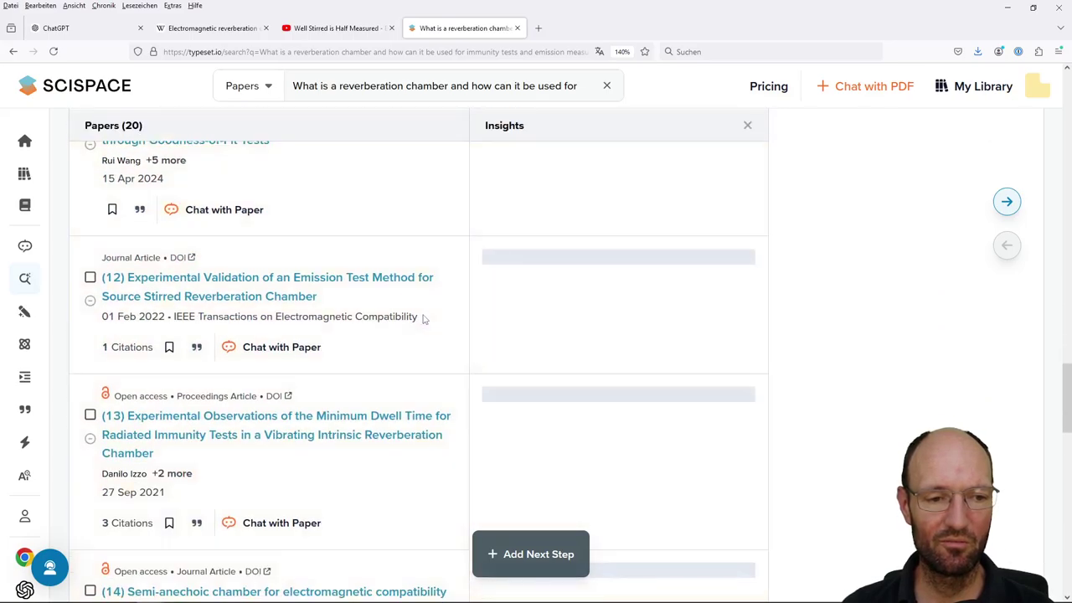
pyautogui.scroll(-2, 424, 318)
pyautogui.scroll(-3, 423, 319)
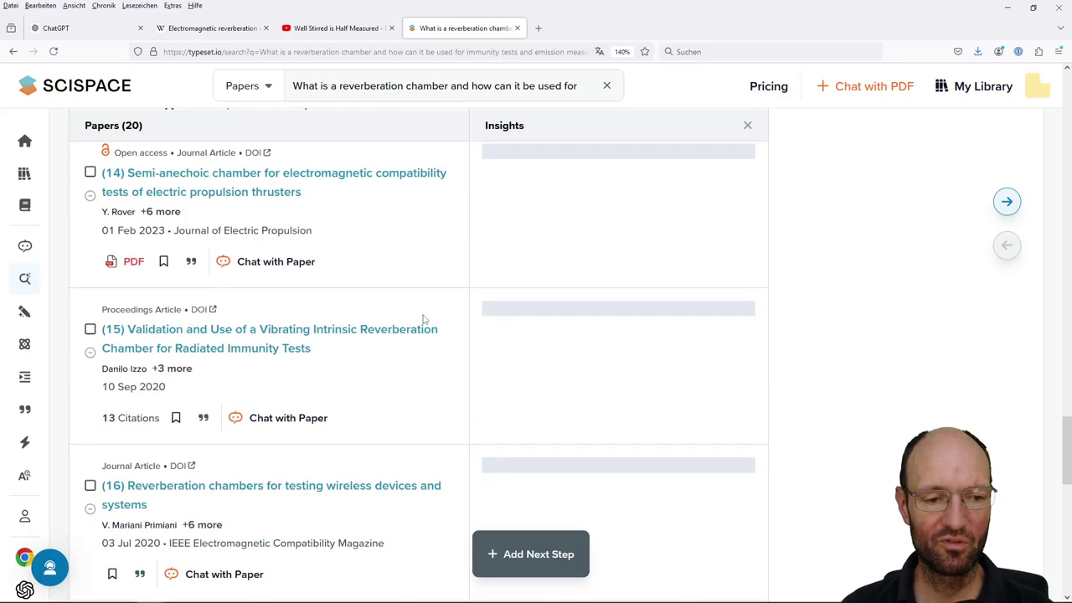
pyautogui.scroll(-8, 423, 319)
pyautogui.scroll(-4, 423, 320)
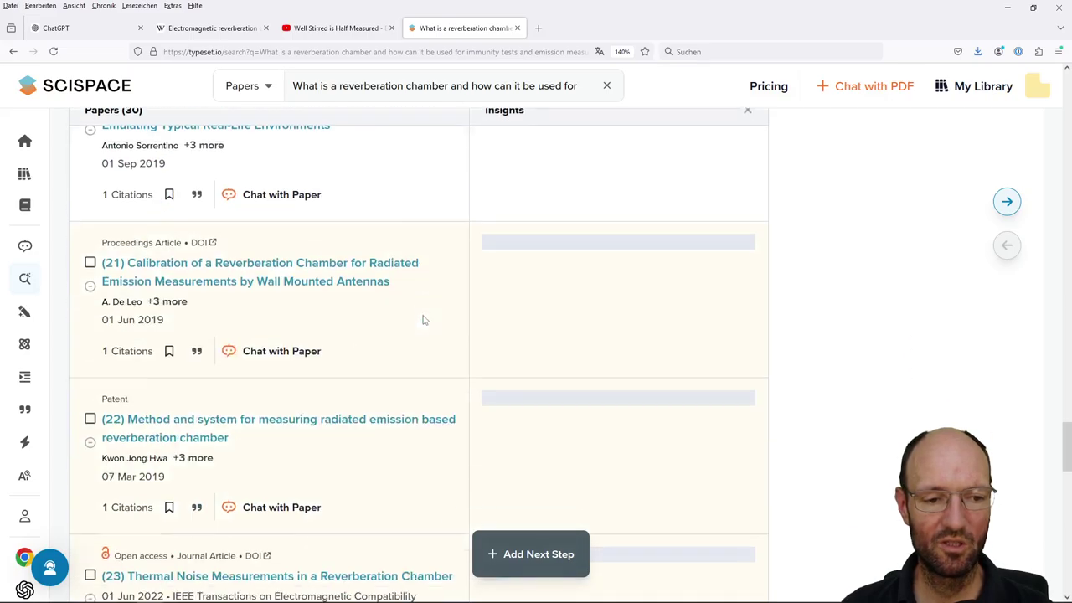
pyautogui.scroll(-4, 424, 320)
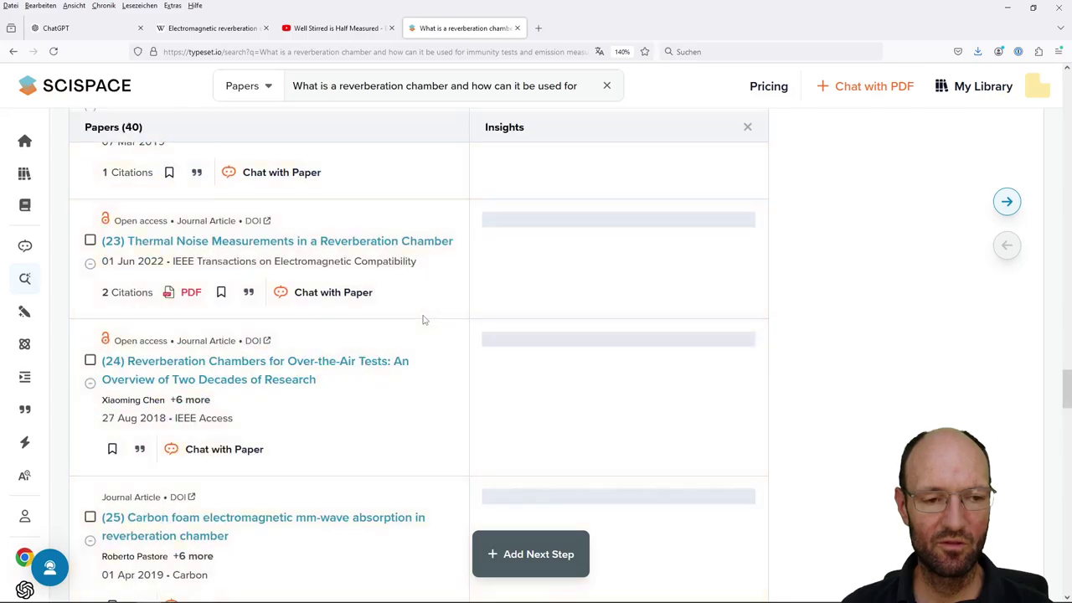
pyautogui.scroll(-8, 424, 320)
pyautogui.scroll(-6, 424, 320)
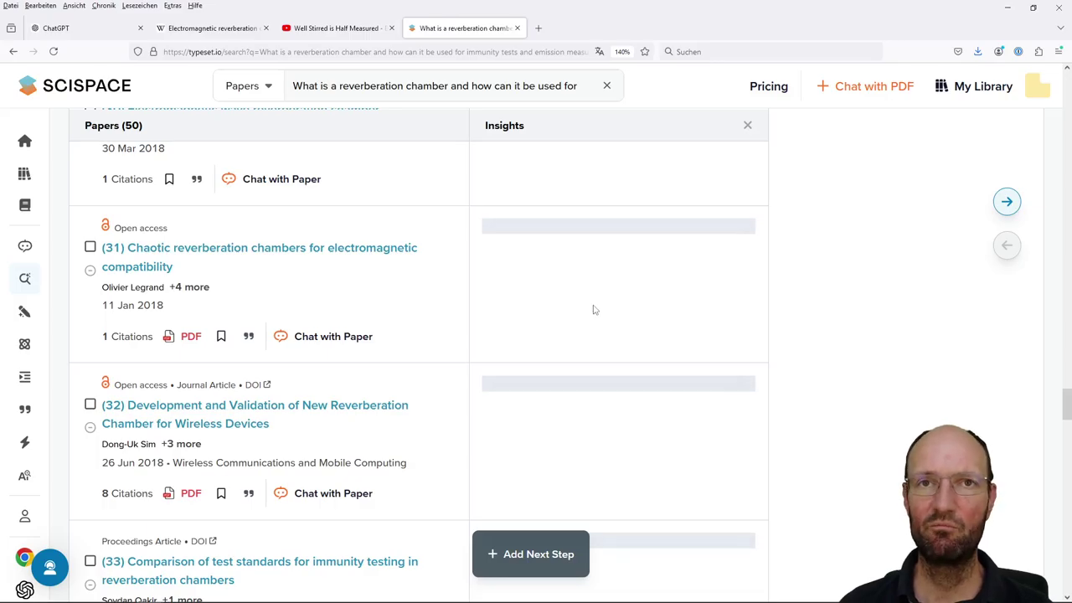
pyautogui.scroll(20, 536, 283)
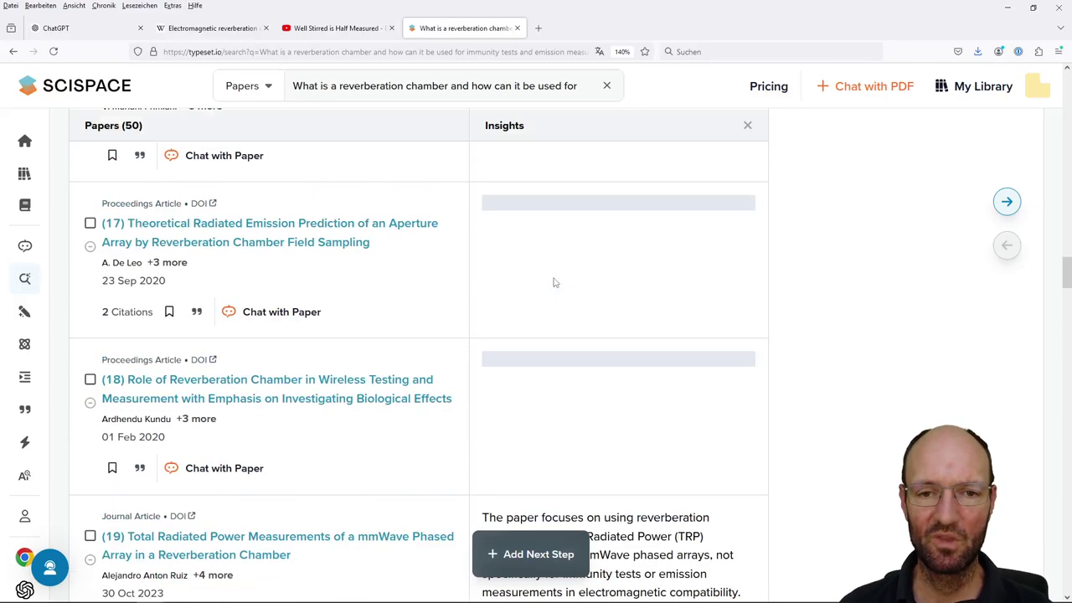
pyautogui.scroll(20, 553, 283)
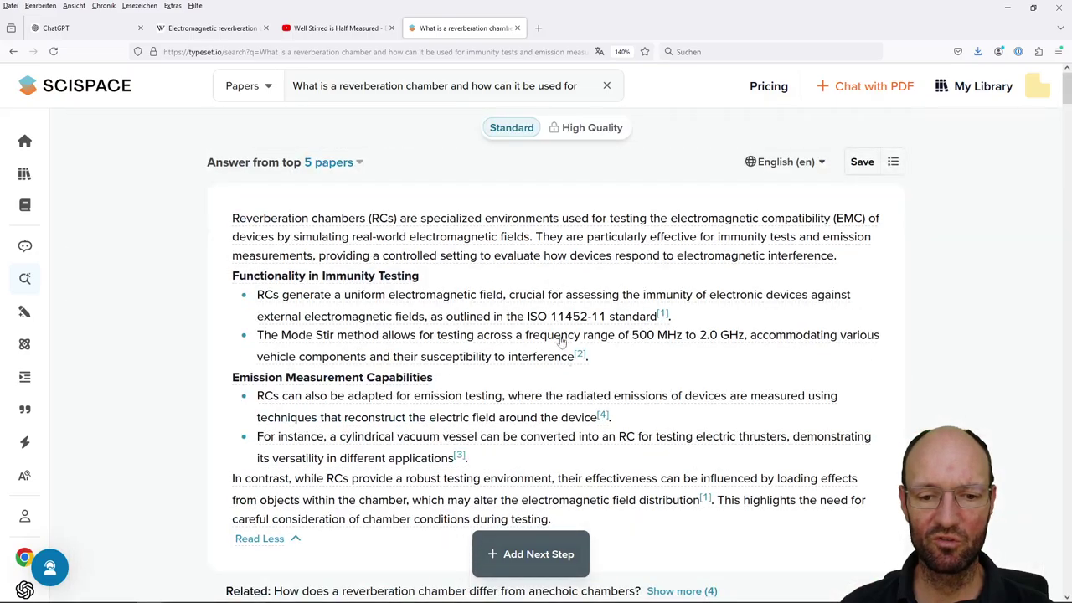
# - Review the suggested next steps offered for the reverberation chamber answer without choosing one
pyautogui.click(544, 557)
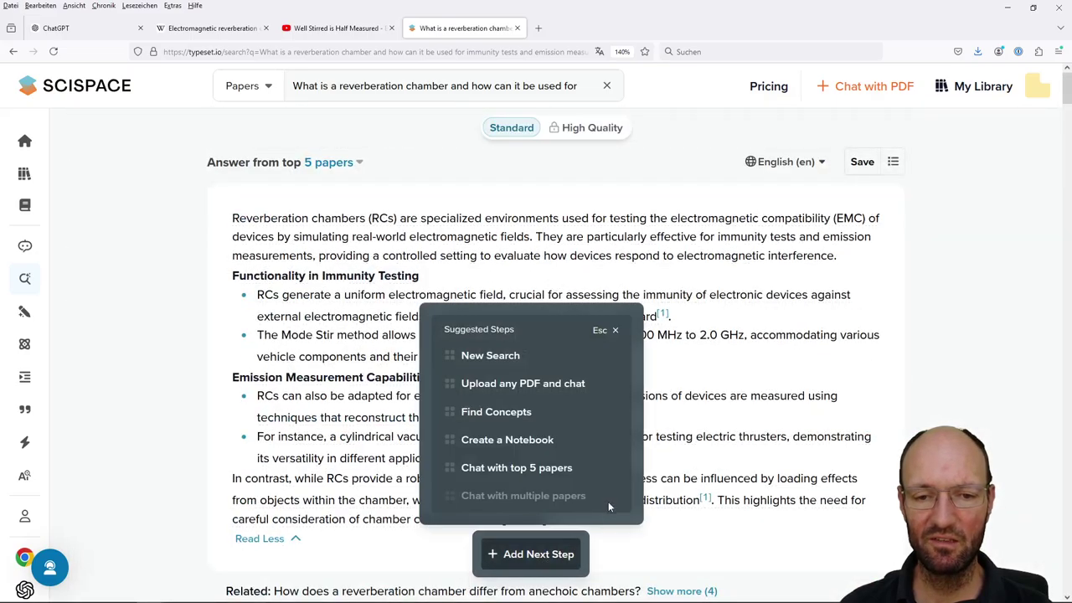
pyautogui.click(612, 333)
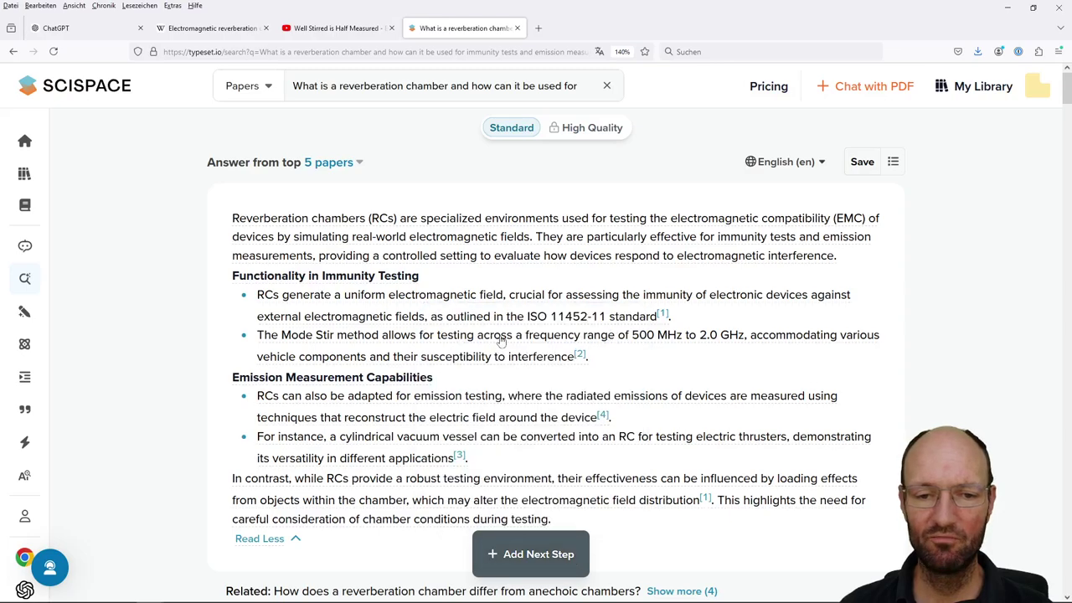
pyautogui.scroll(-3, 498, 341)
pyautogui.scroll(3, 488, 343)
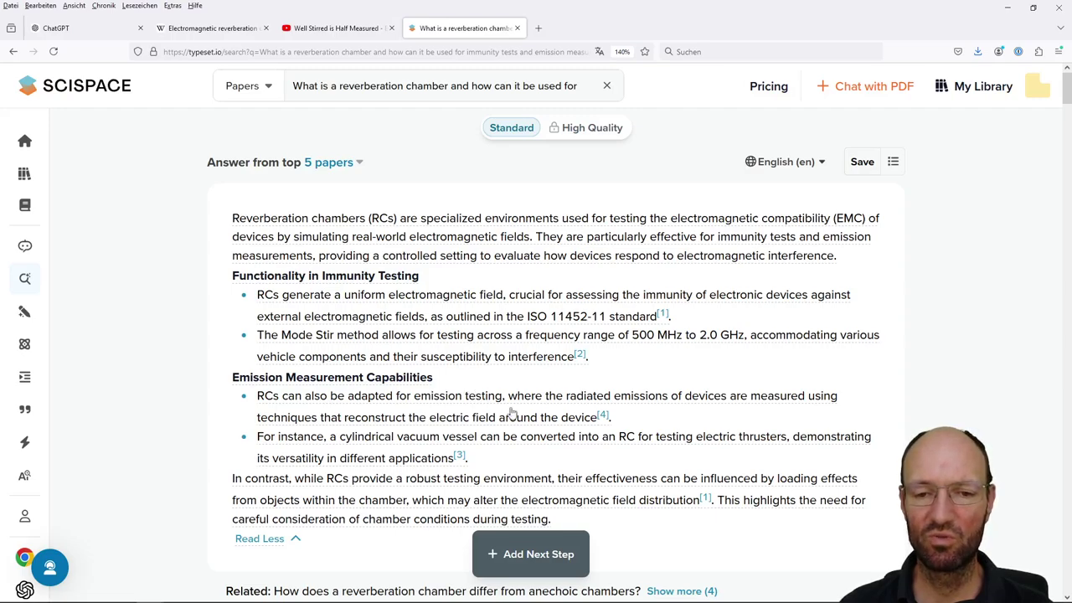
pyautogui.click(544, 557)
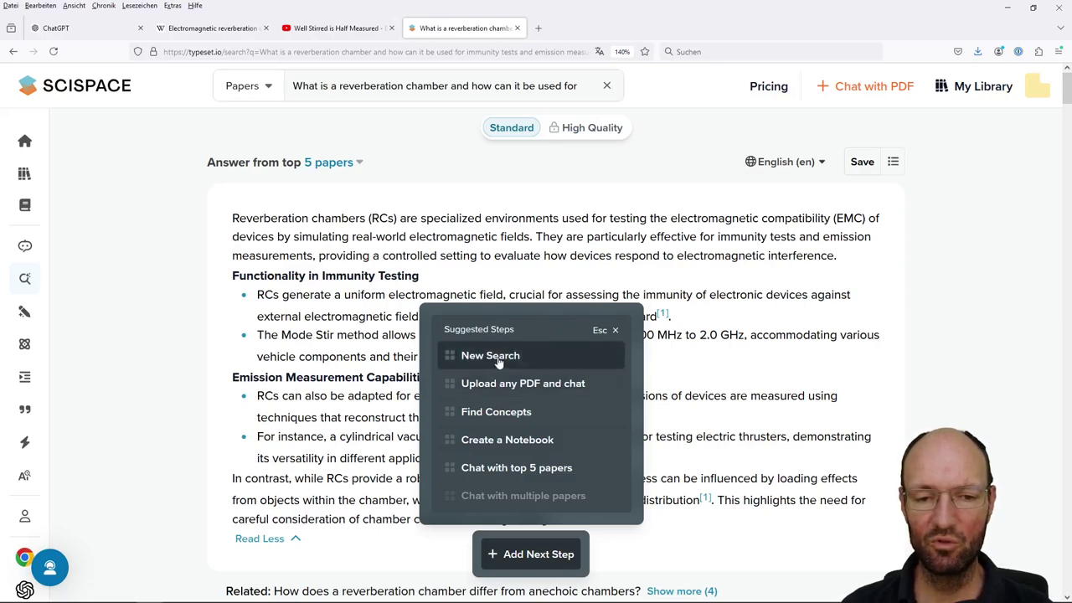
pyautogui.click(442, 560)
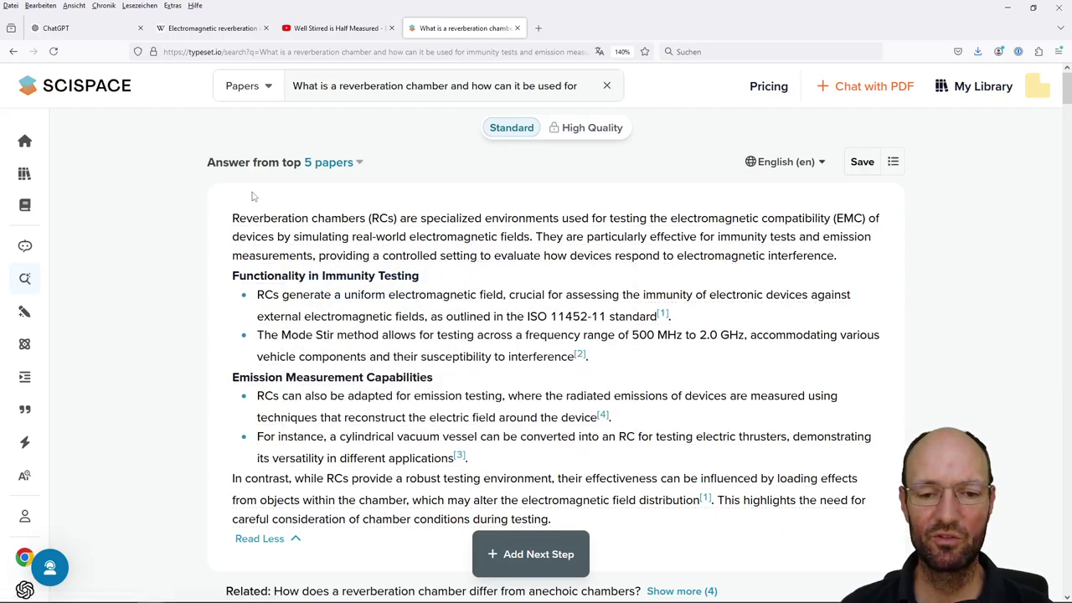
# - Switch to the Wikipedia article on the electromagnetic reverberation chamber and examine its introductory paragraph for comparison
pyautogui.click(217, 32)
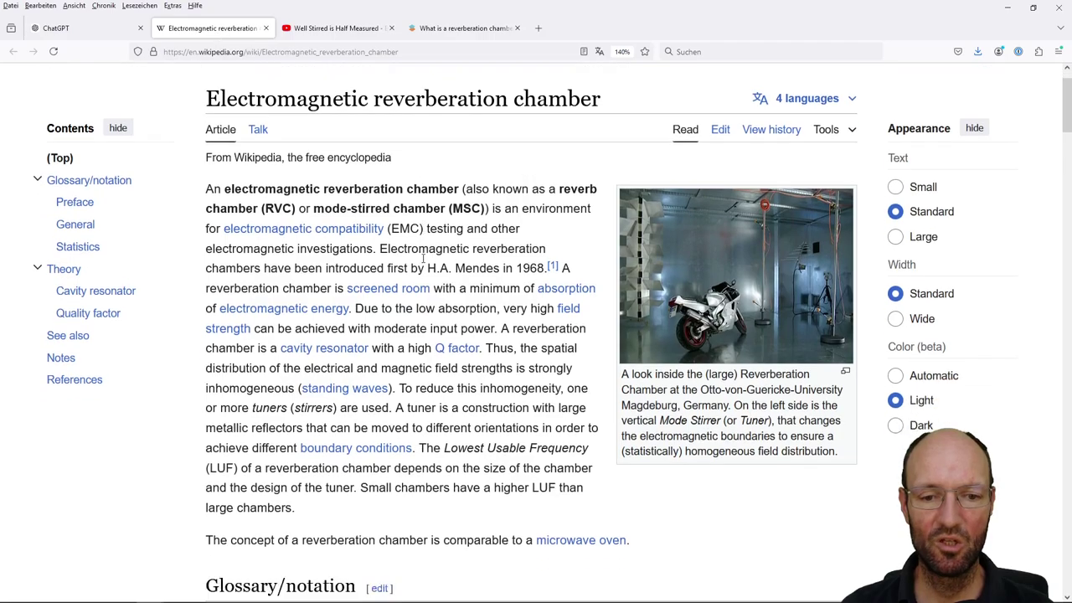
pyautogui.scroll(-1, 424, 251)
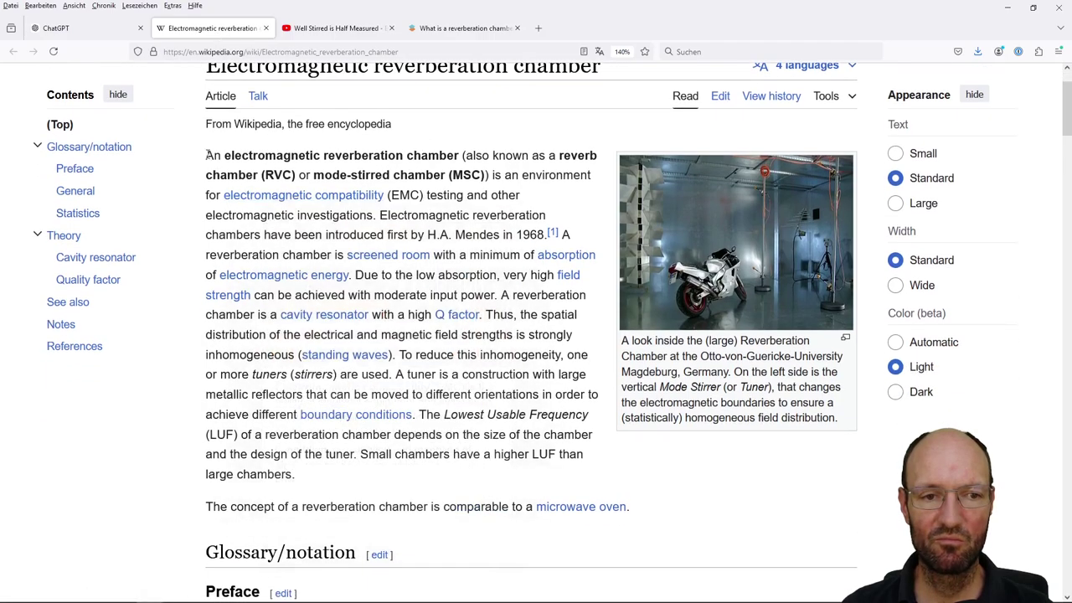
pyautogui.moveTo(206, 157); pyautogui.dragTo(331, 485)
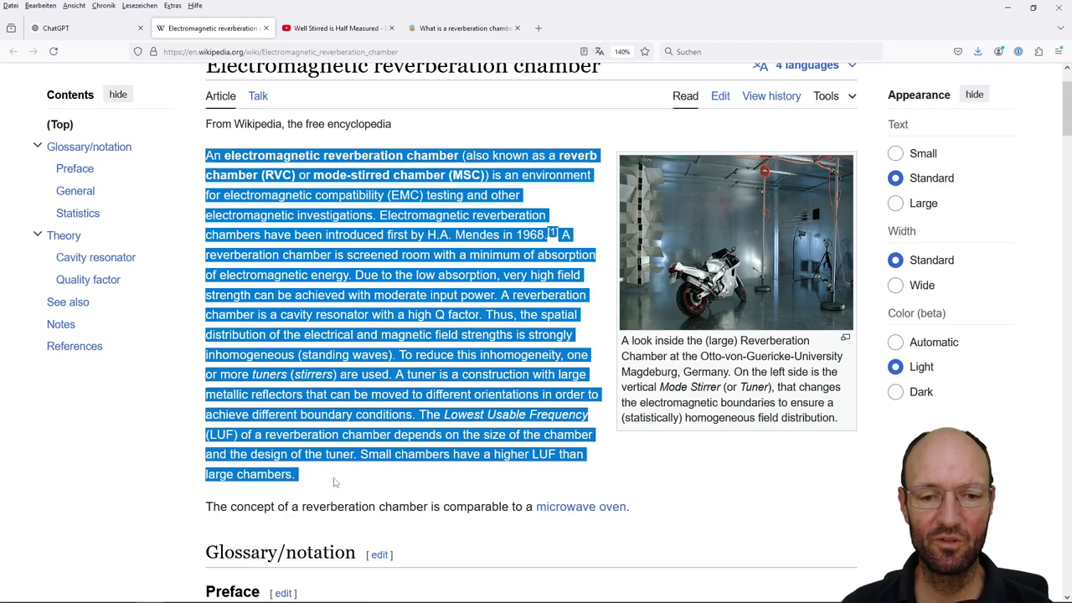
pyautogui.click(333, 481)
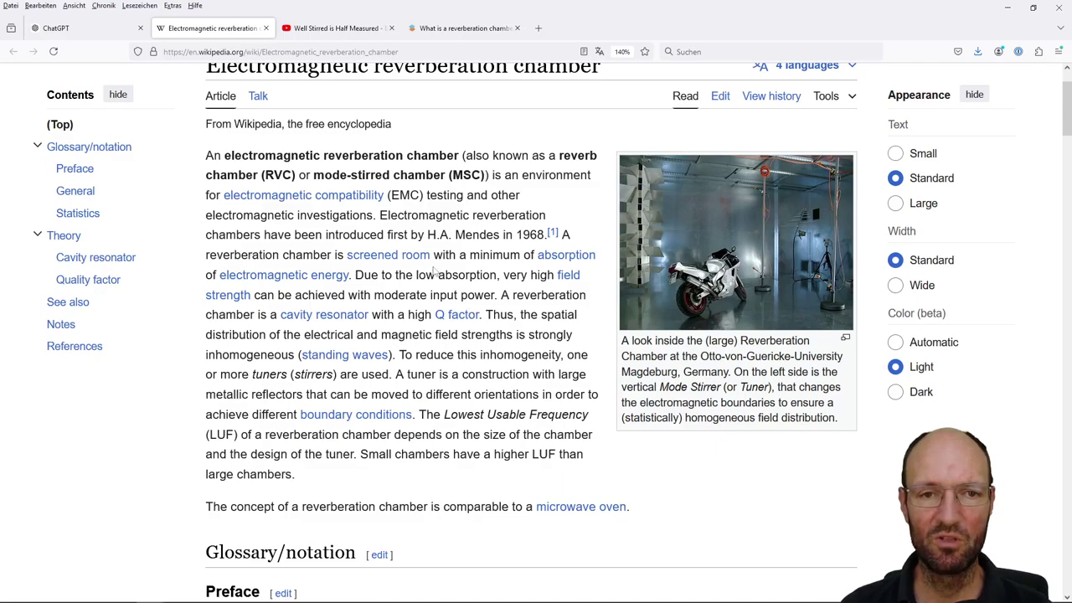
# - Return to SciSpace and run a new follow-up search: "How can the field-to-wire coupling in reverberation chambers be simulated and measured?"
pyautogui.click(459, 29)
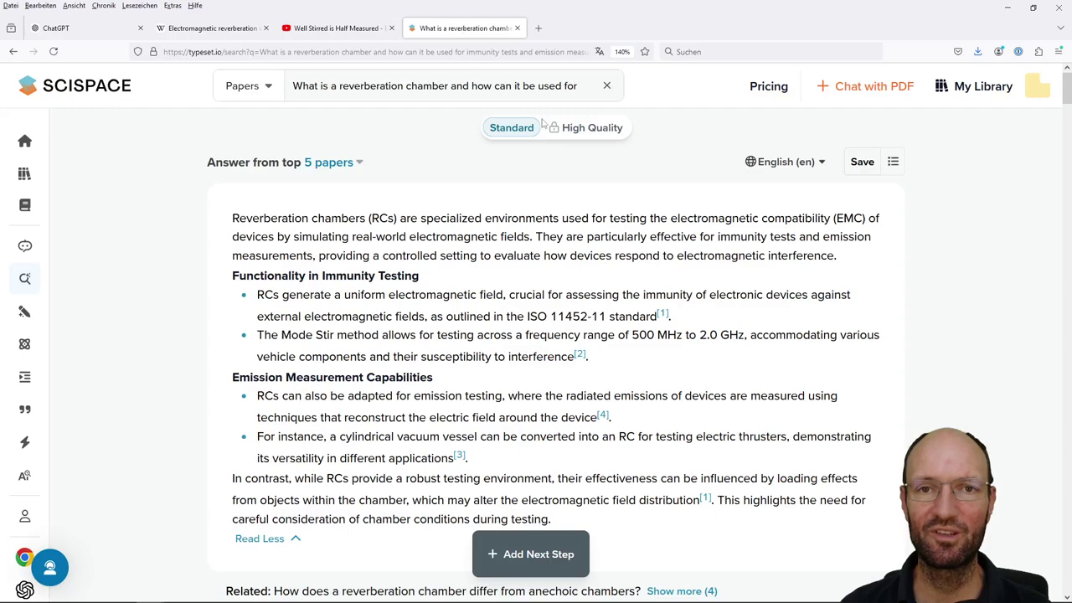
pyautogui.click(539, 554)
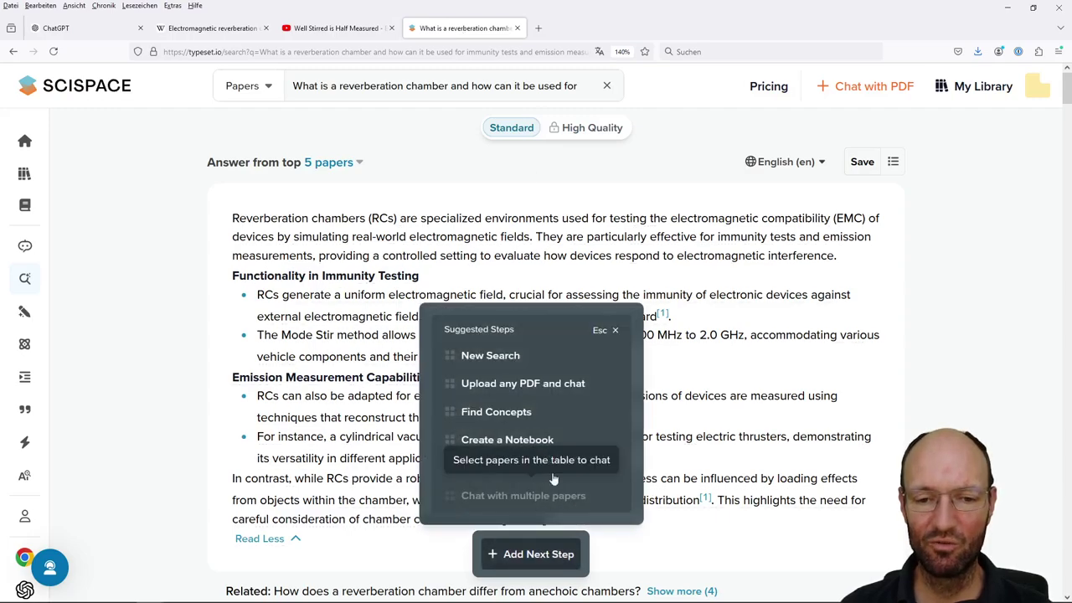
pyautogui.click(502, 357)
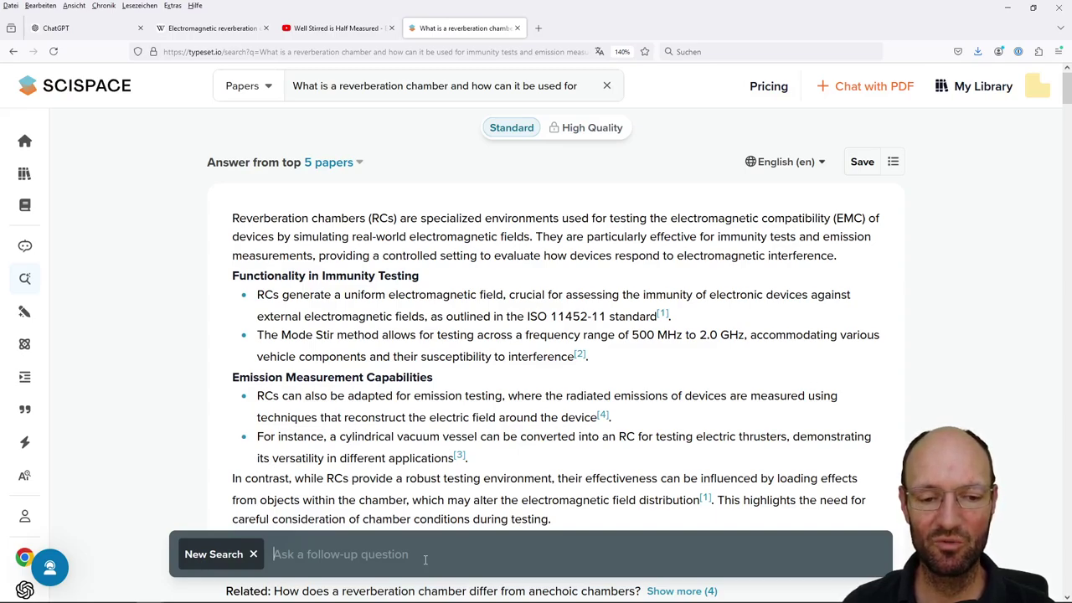
pyautogui.write('How')
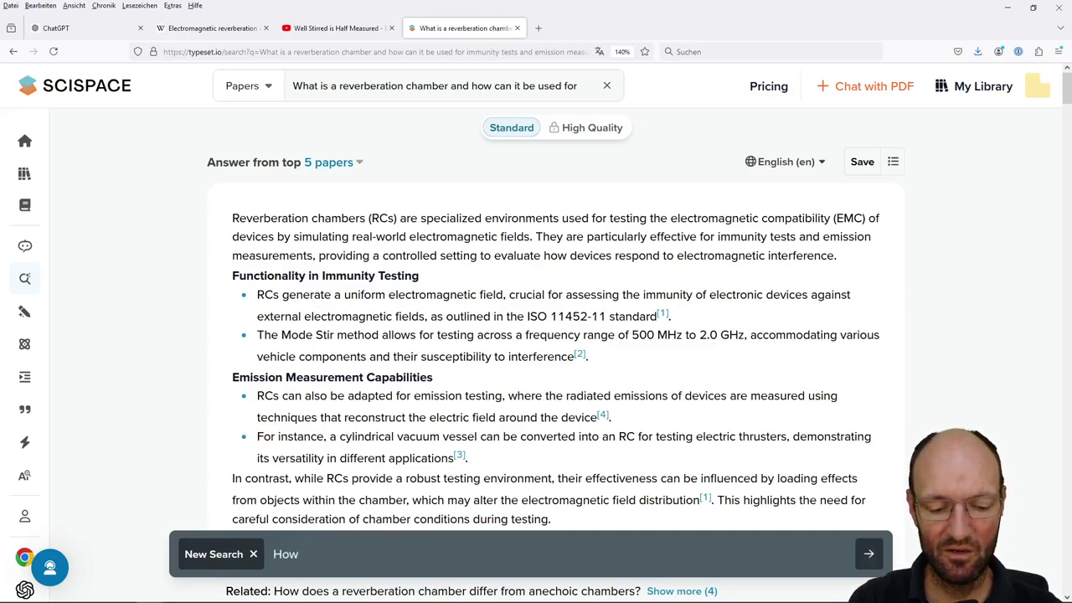
pyautogui.write(' can the field-to-wire coupling in reverberatio')
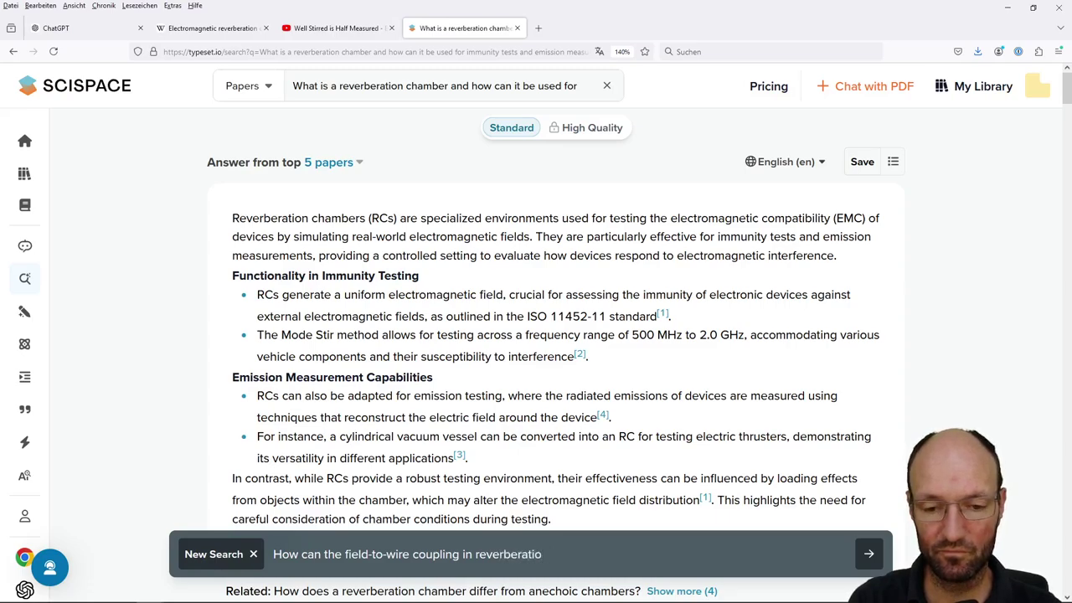
pyautogui.write('n be')
pyautogui.press('BackSpace')
pyautogui.press('BackSpace')
pyautogui.press('BackSpace')
pyautogui.write('chambers be ')
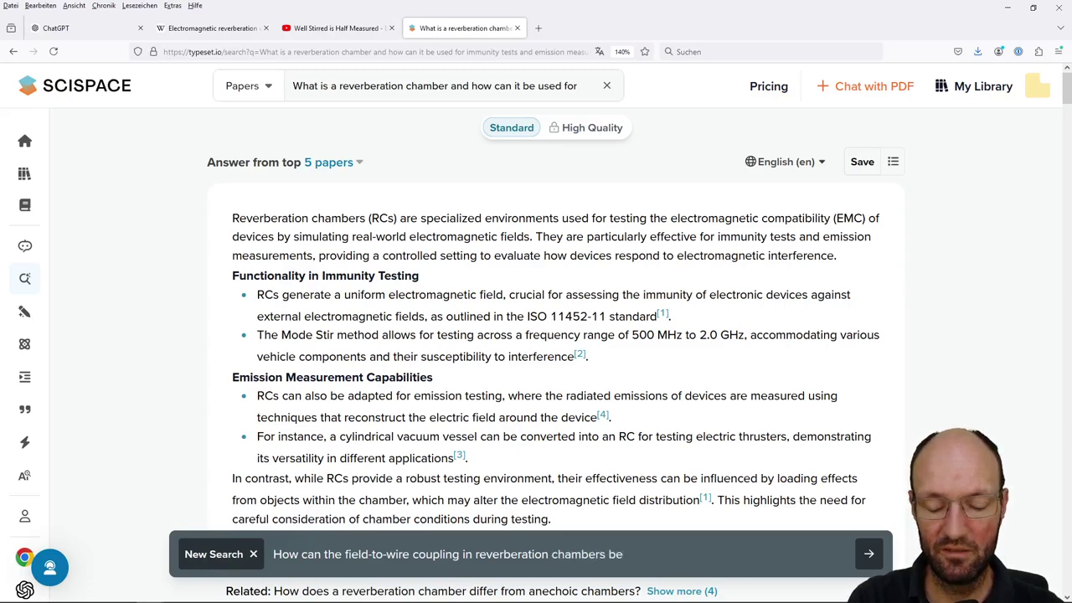
pyautogui.write('simulatio')
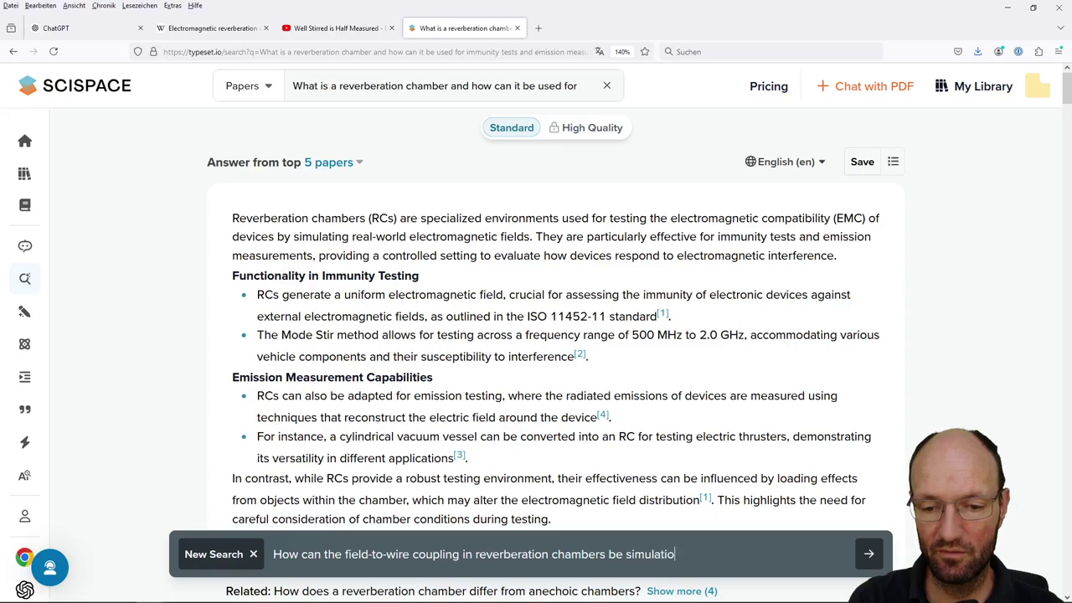
pyautogui.write('n')
pyautogui.press('BackSpace')
pyautogui.press('BackSpace')
pyautogui.press('BackSpace')
pyautogui.write('ed and measure')
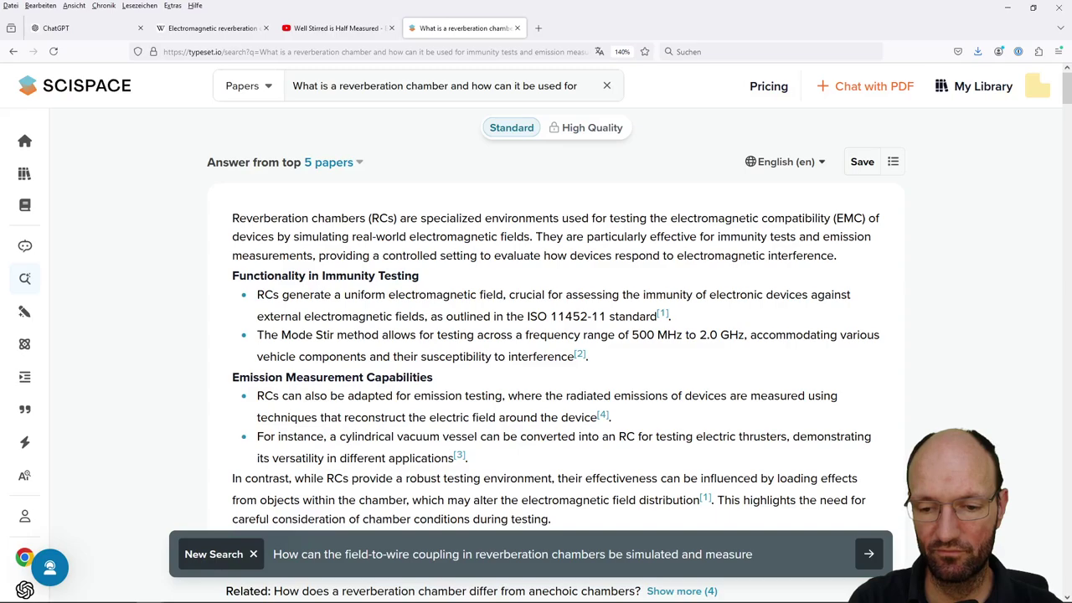
pyautogui.write('d?')
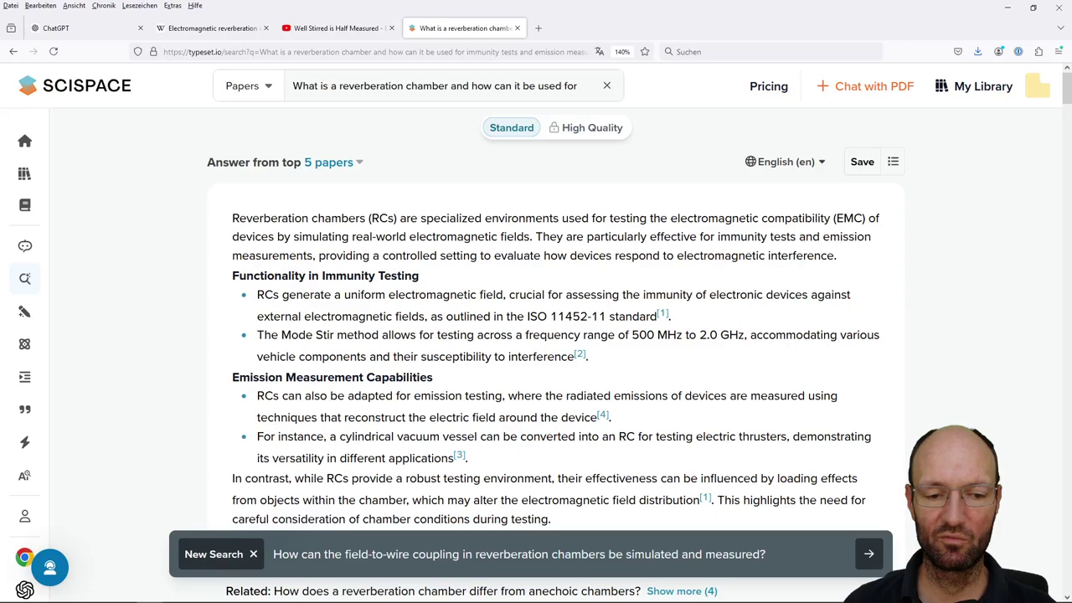
pyautogui.click(869, 554)
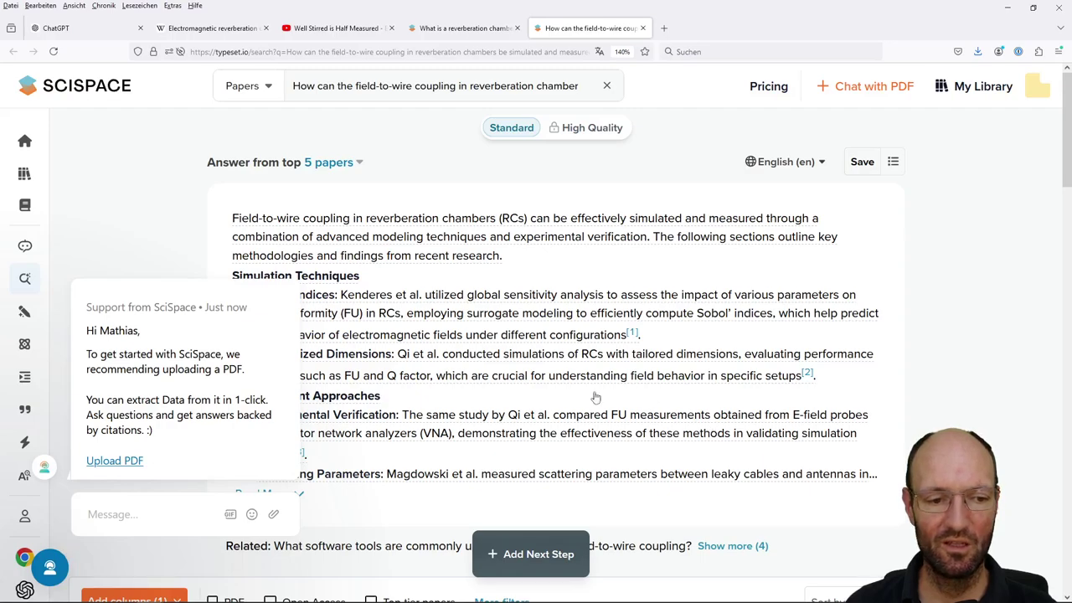
# - Dismiss the support message and examine the answer on field-to-wire coupling, previewing the first source cited under Simulation Techniques
pyautogui.moveTo(123, 307)
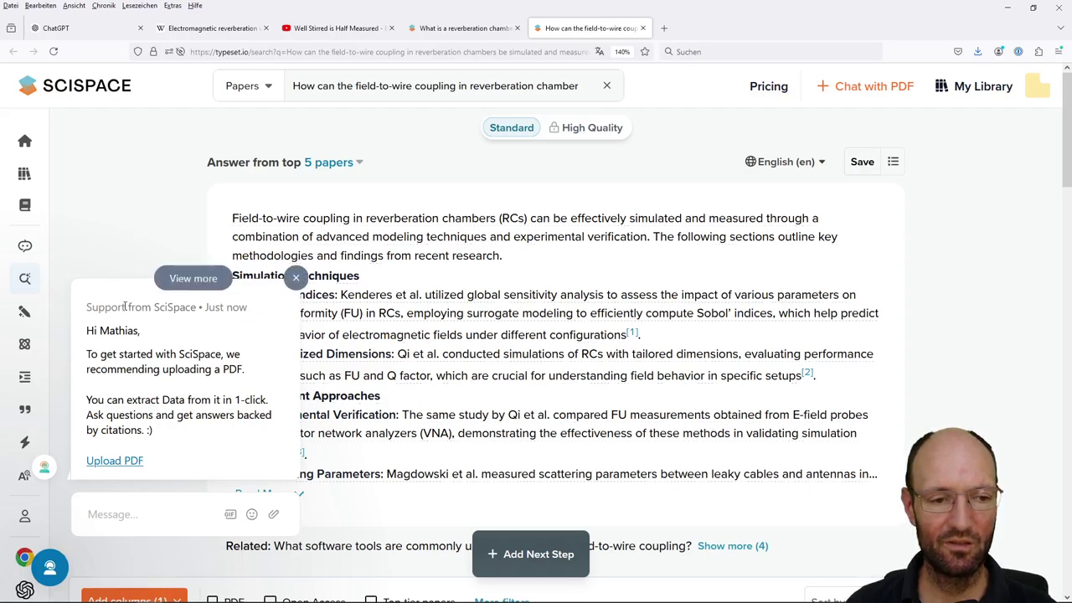
pyautogui.click(297, 278)
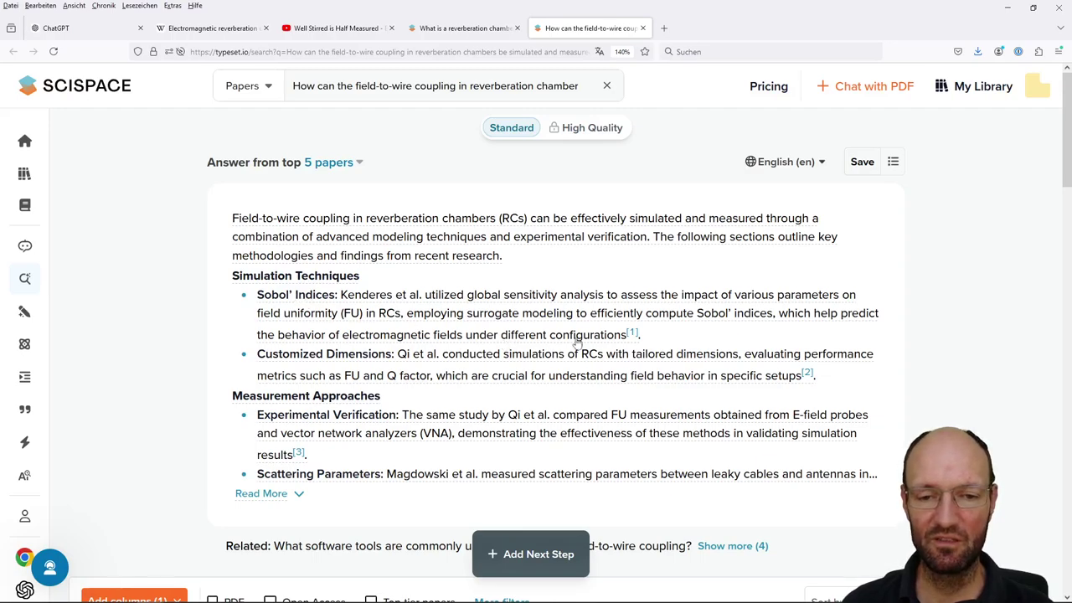
pyautogui.moveTo(633, 335)
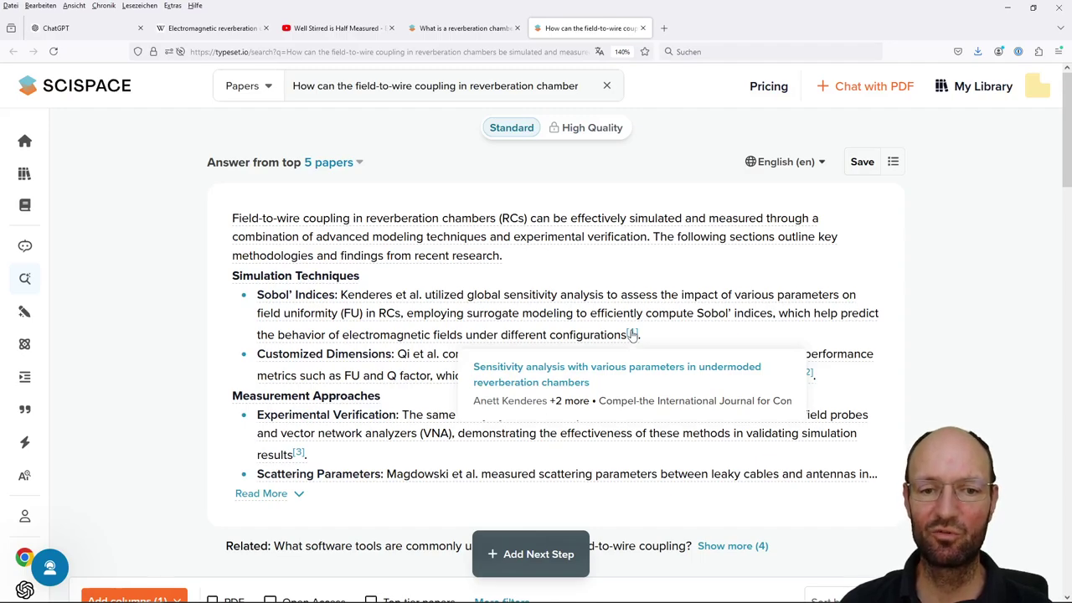
pyautogui.scroll(-2, 405, 312)
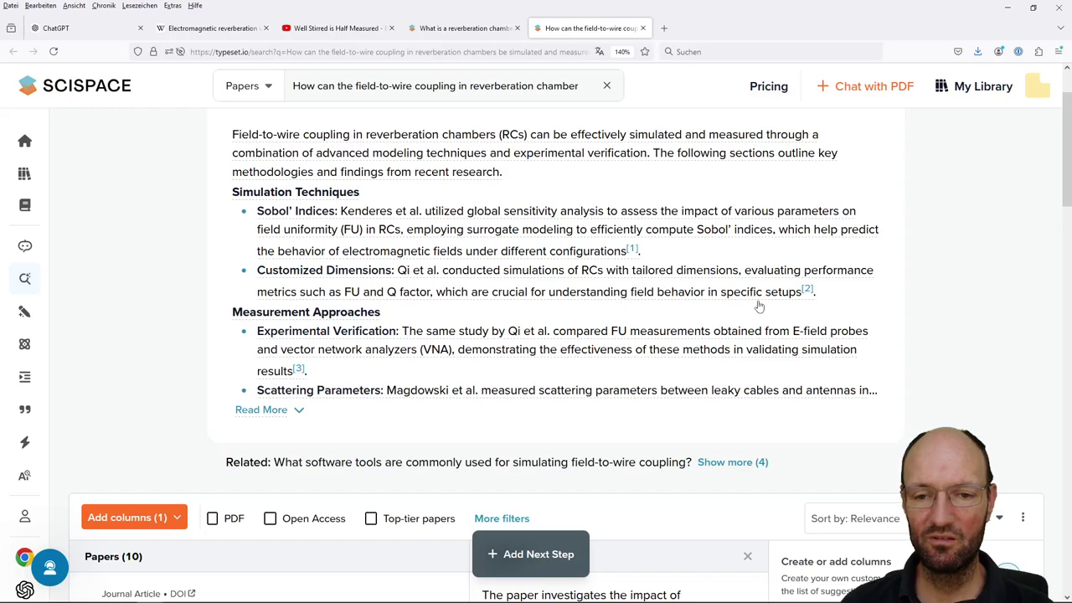
pyautogui.moveTo(808, 291)
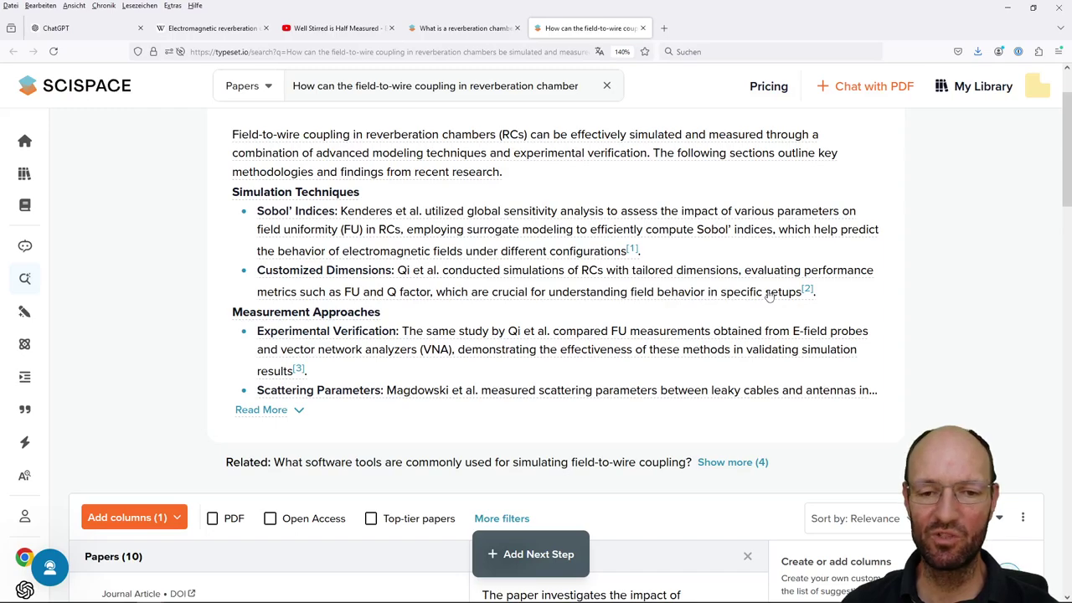
pyautogui.scroll(2, 561, 289)
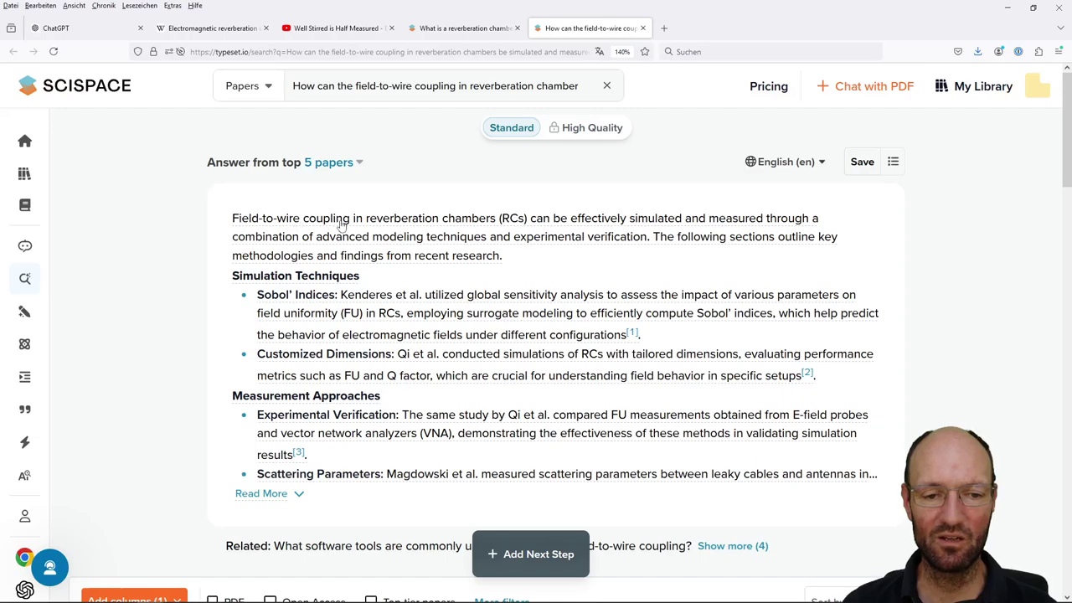
pyautogui.scroll(-1, 402, 252)
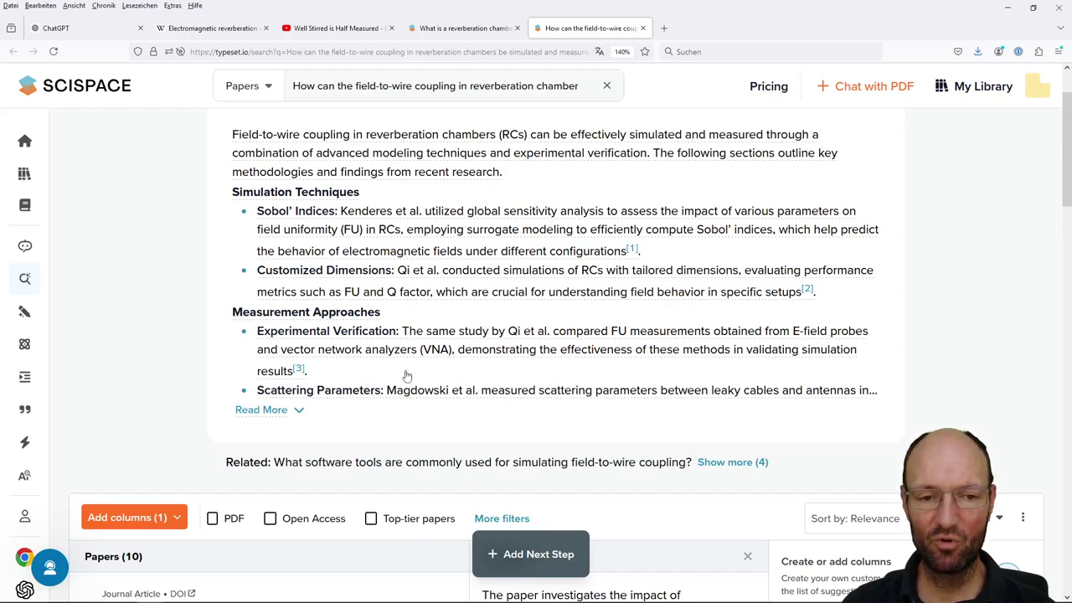
# - Expand the full answer on field-to-wire coupling and examine the Measurement Approaches and summary, previewing their cited sources
pyautogui.moveTo(299, 372)
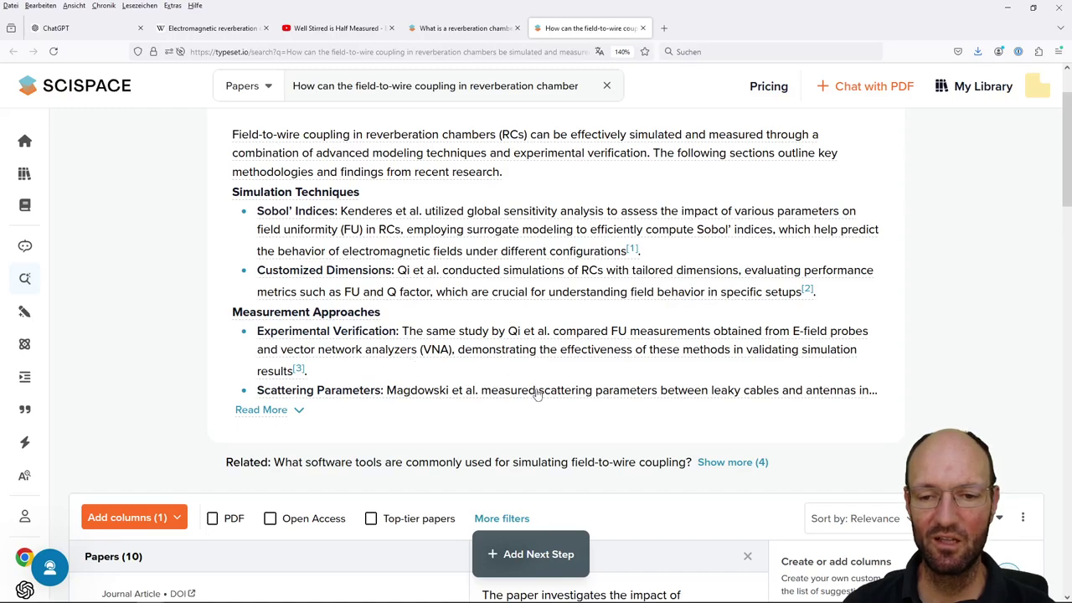
pyautogui.click(268, 410)
pyautogui.scroll(-2, 396, 397)
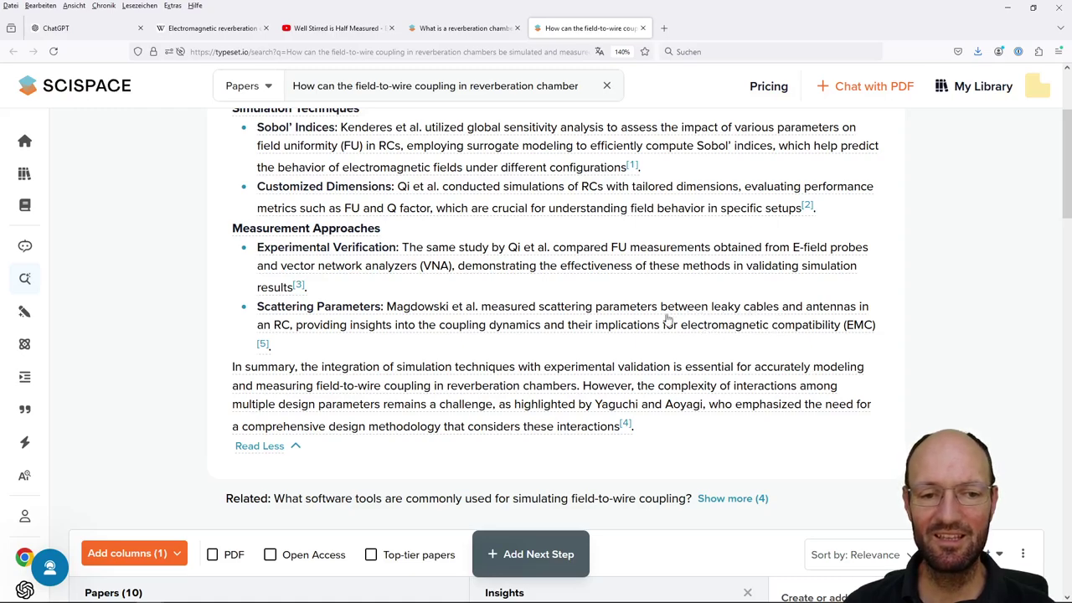
pyautogui.moveTo(263, 347)
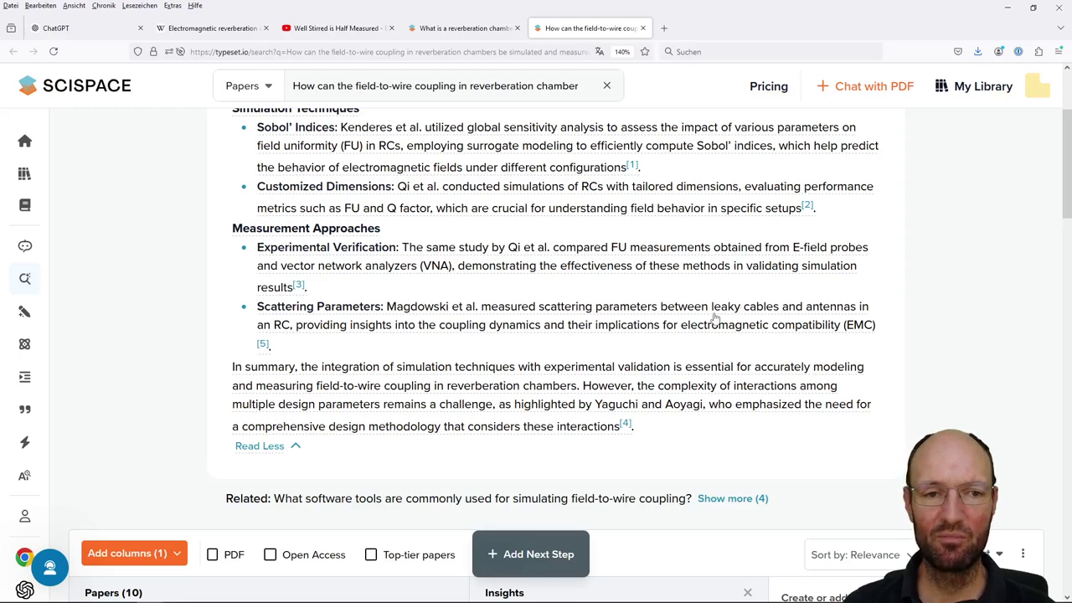
pyautogui.scroll(2, 691, 323)
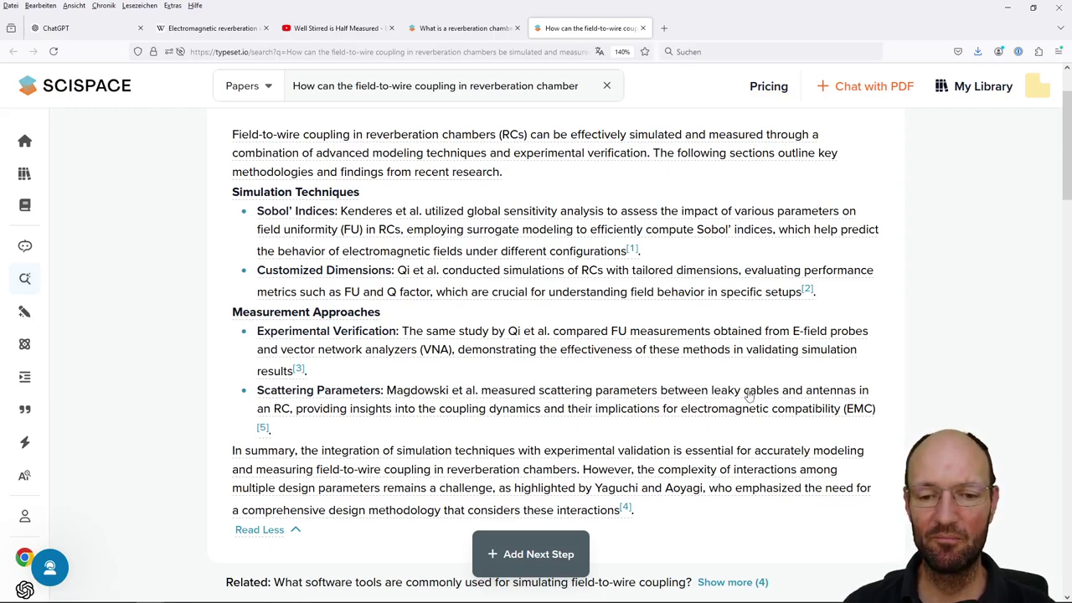
pyautogui.scroll(2, 498, 352)
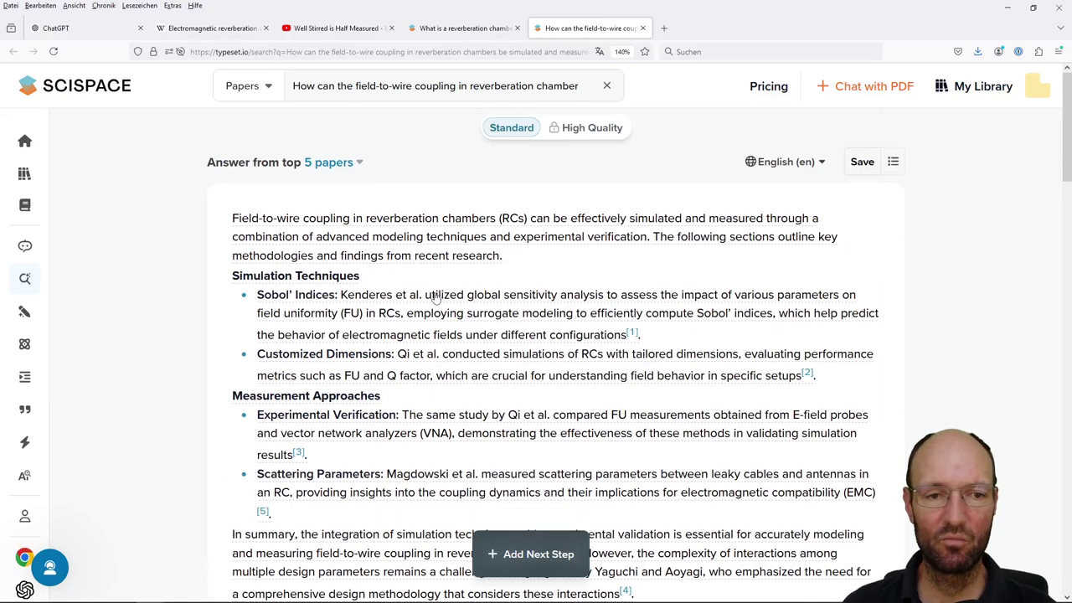
pyautogui.scroll(-4, 291, 227)
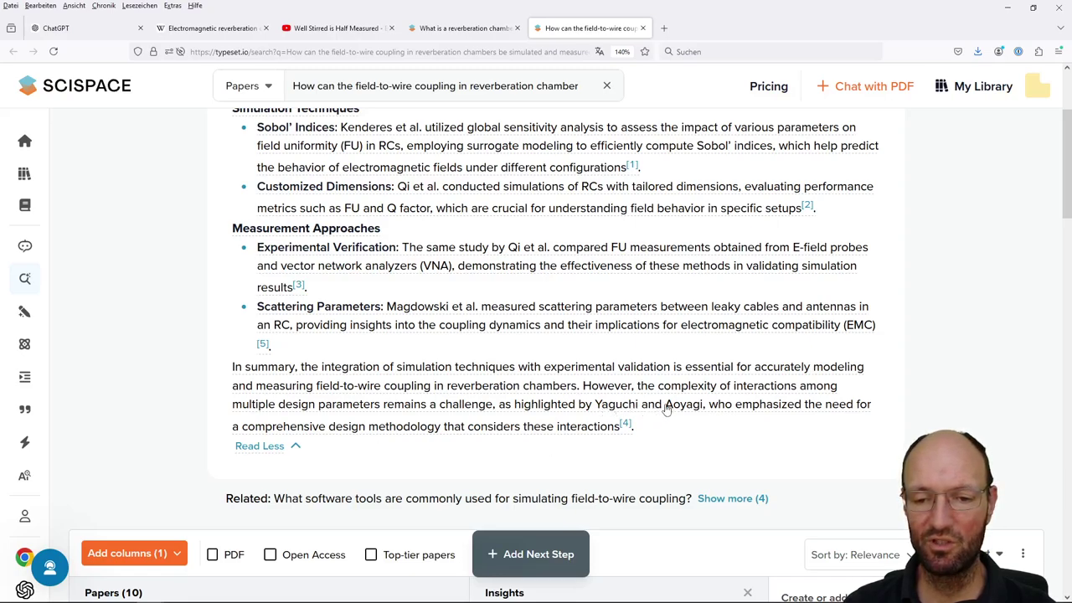
pyautogui.moveTo(628, 428)
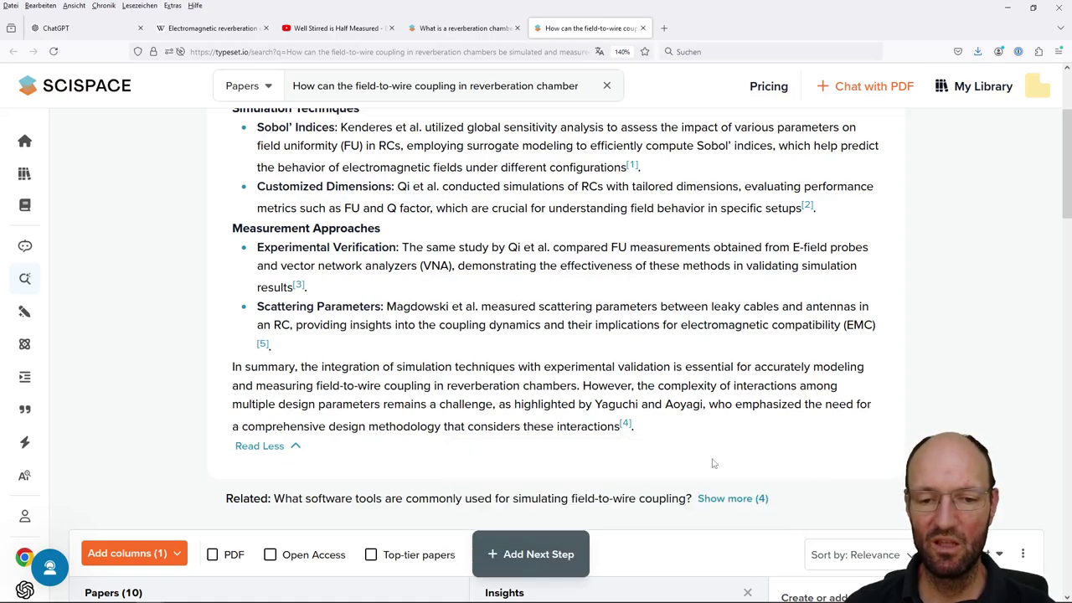
# - Compare the complete field-to-wire coupling answer with the list of papers it is based on
pyautogui.scroll(2, 641, 453)
pyautogui.scroll(-1, 641, 452)
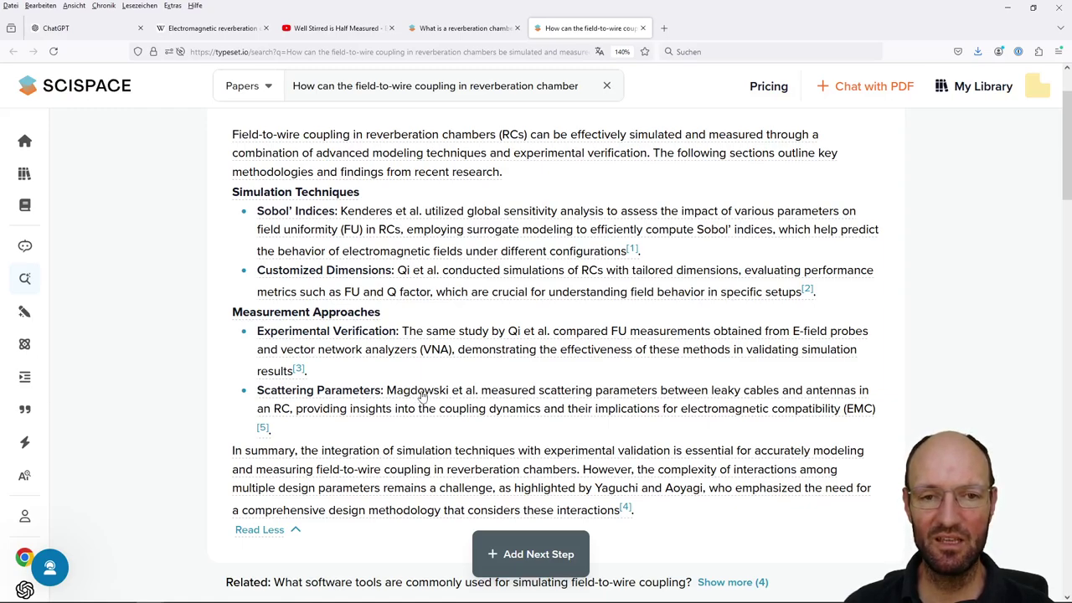
pyautogui.scroll(1, 434, 414)
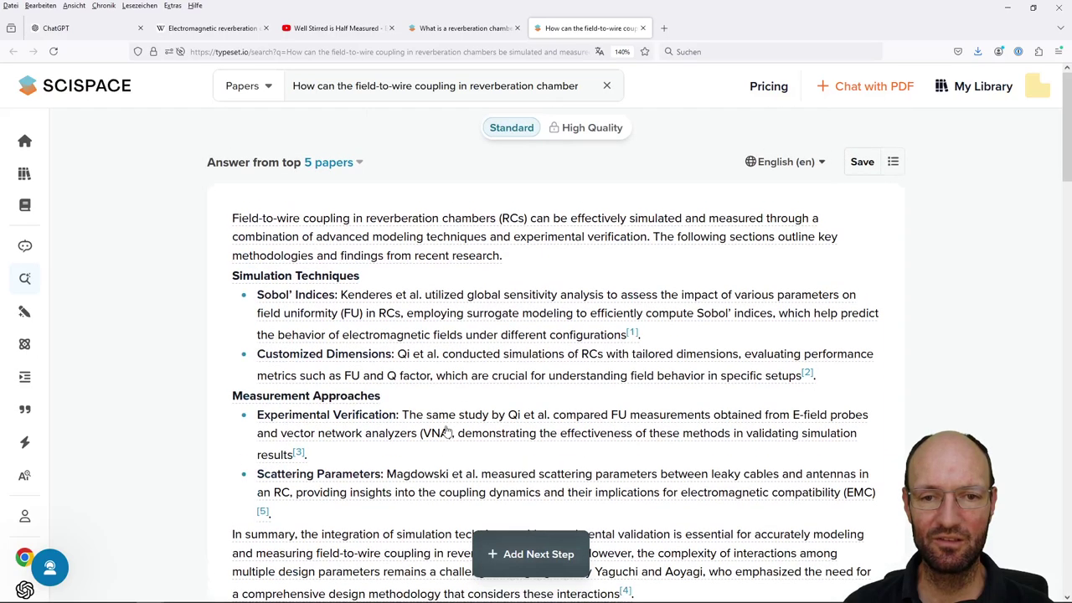
pyautogui.scroll(-1, 444, 425)
pyautogui.scroll(1, 446, 429)
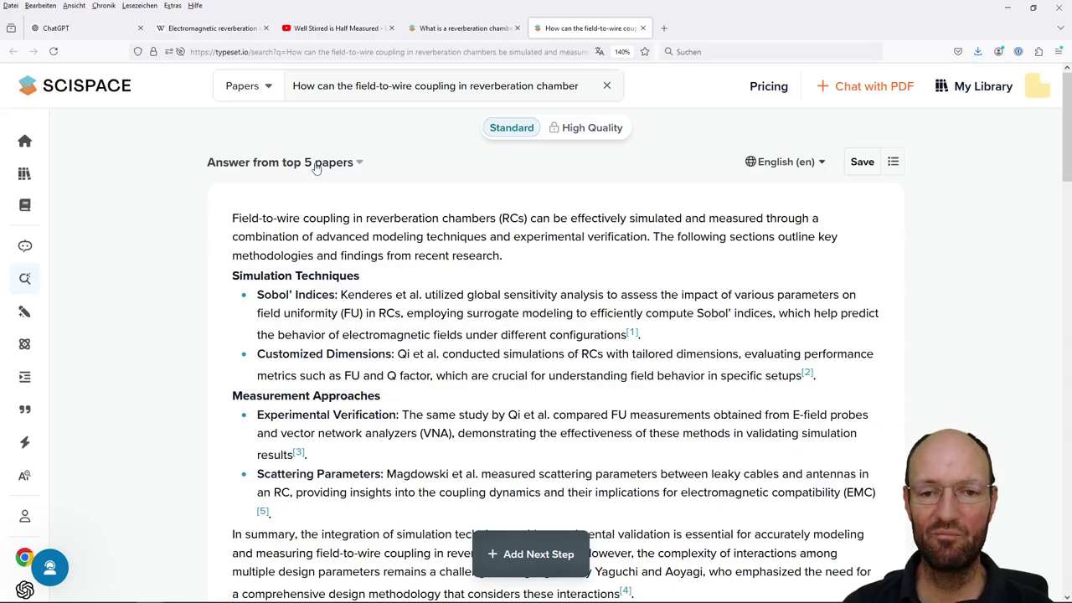
pyautogui.scroll(-4, 345, 247)
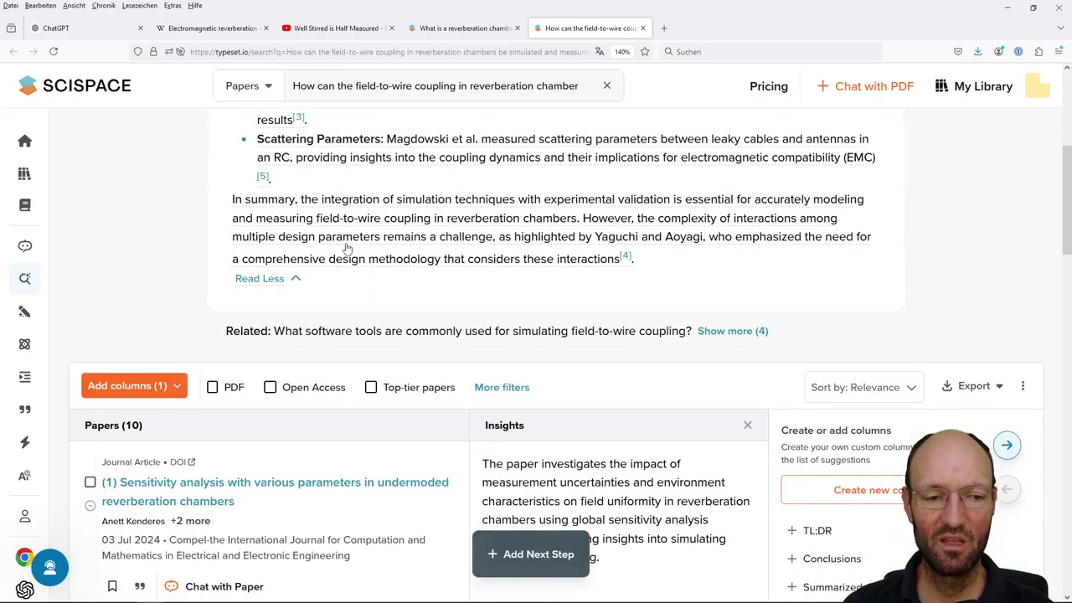
pyautogui.scroll(4, 347, 248)
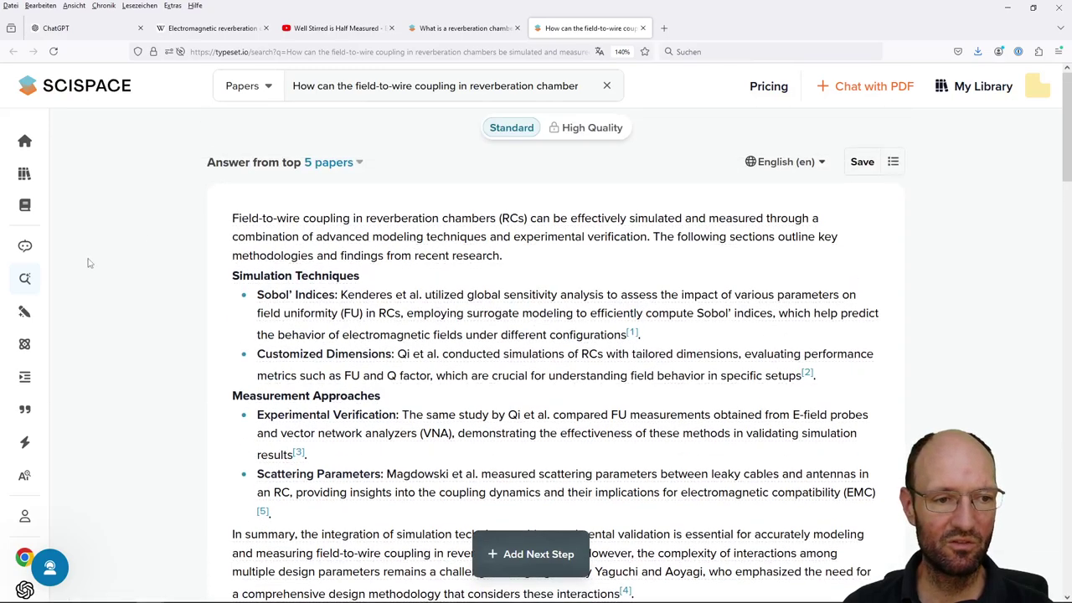
pyautogui.scroll(-4, 109, 270)
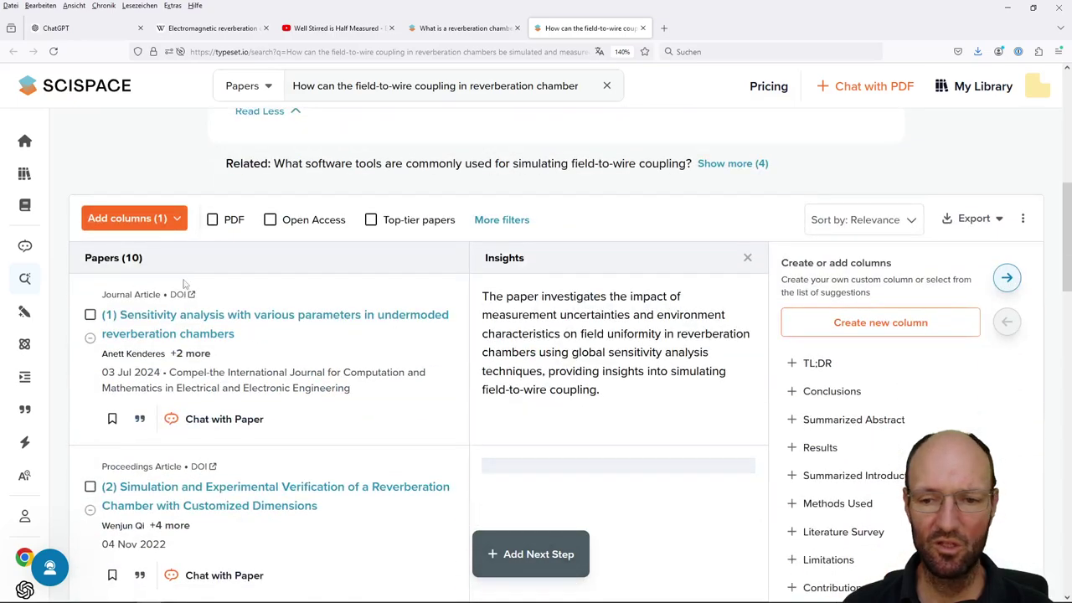
# - Open the first SciSpace notebook, dismiss its introduction notice, and close the notebook again
pyautogui.moveTo(25, 288)
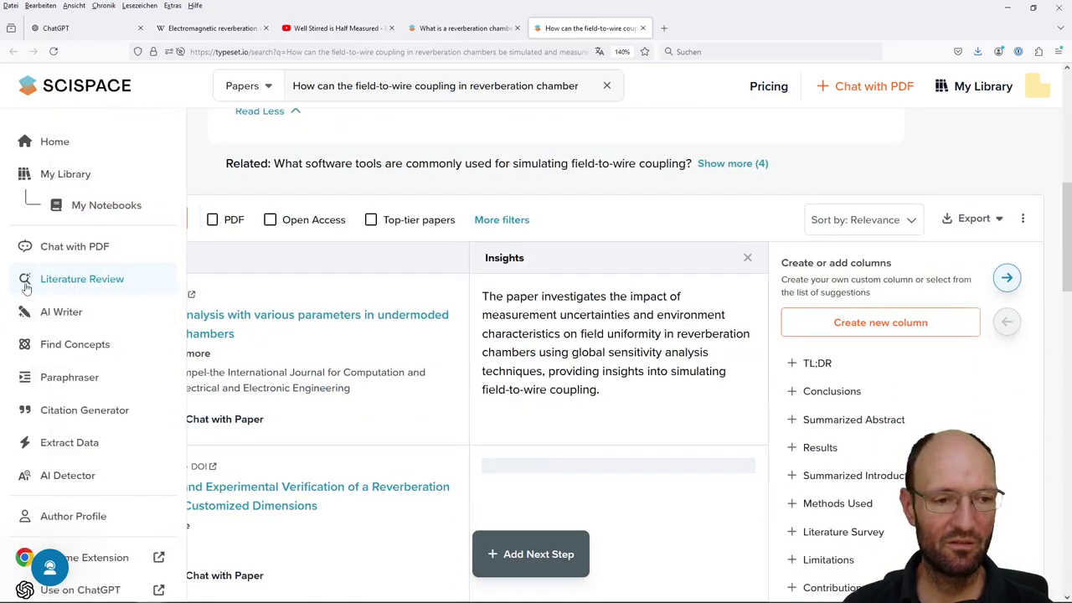
pyautogui.click(102, 208)
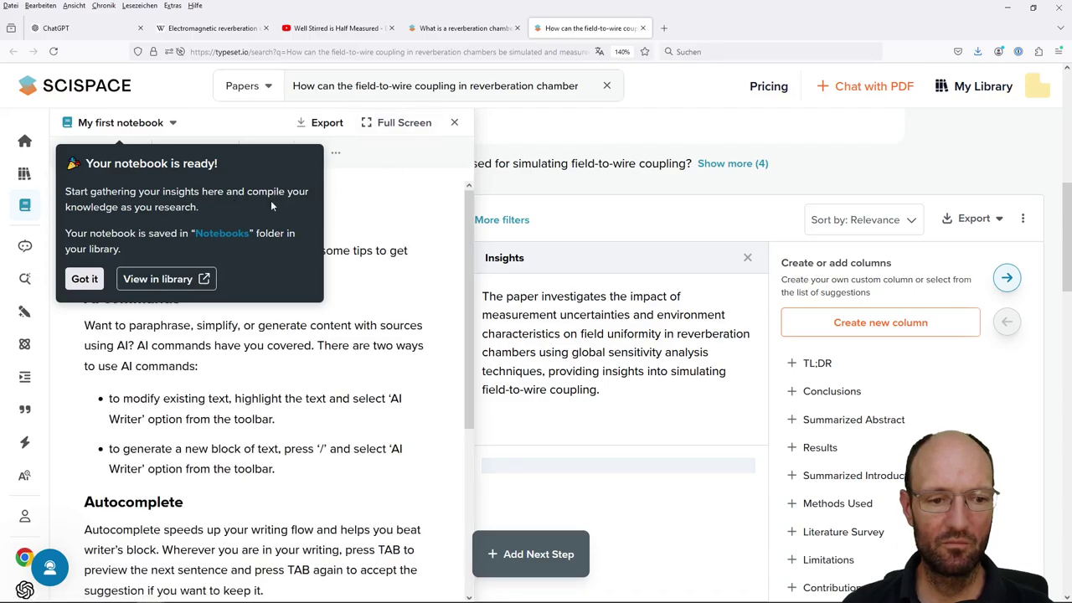
pyautogui.click(85, 279)
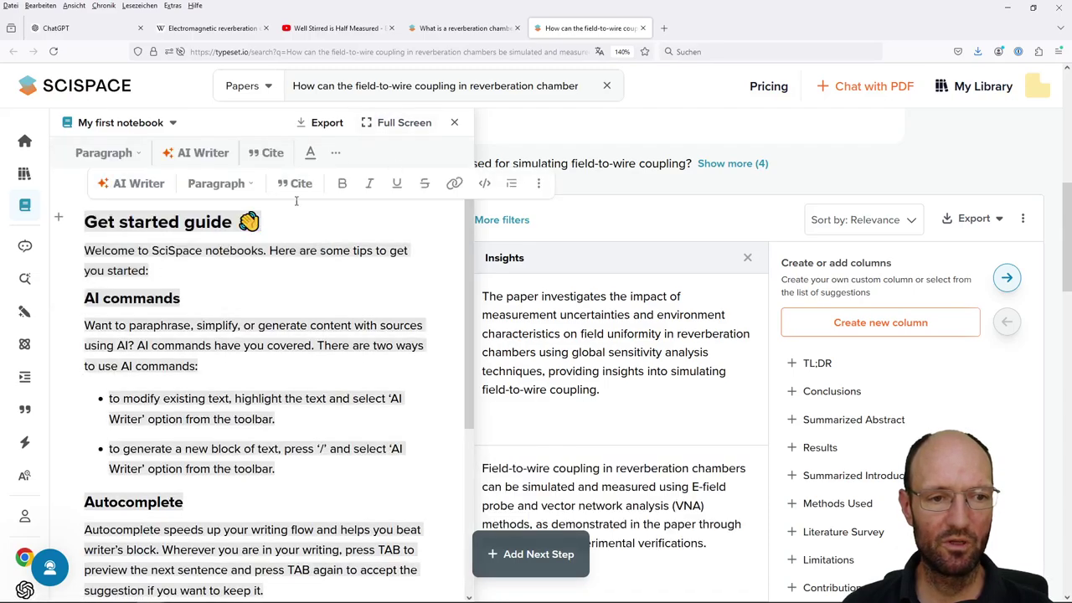
pyautogui.click(454, 122)
pyautogui.scroll(3, 329, 139)
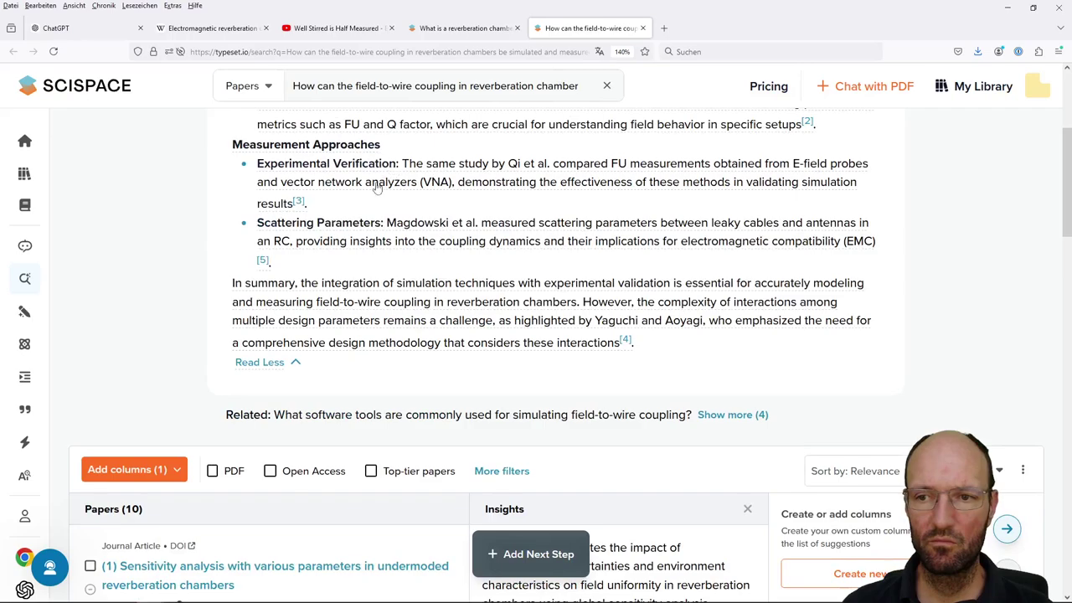
# - Go to the SciSpace home page and examine its tool overview, recently added papers and suggested questions
pyautogui.moveTo(17, 148)
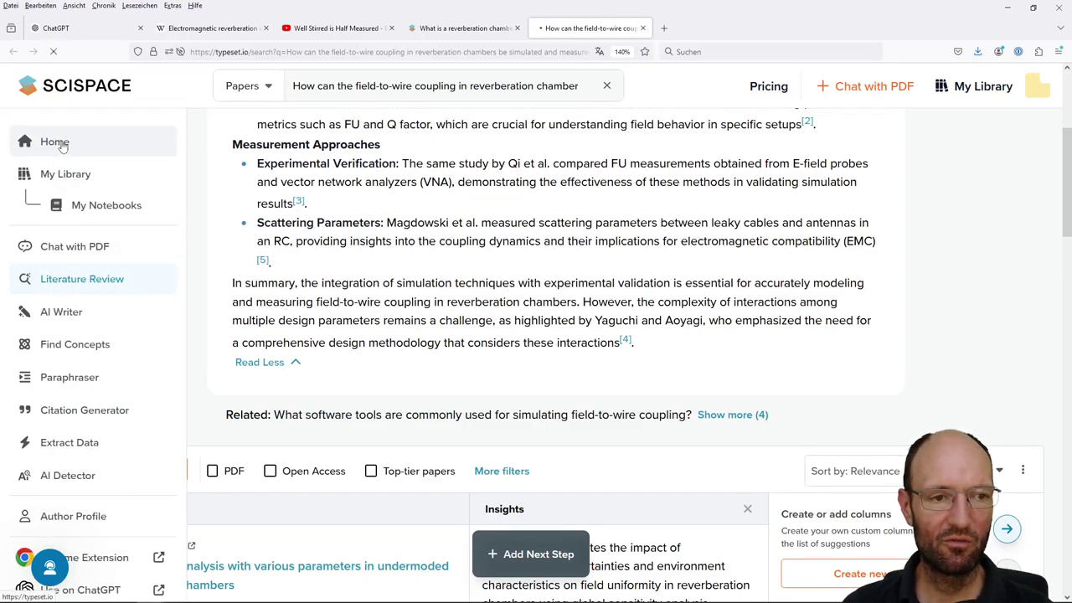
pyautogui.click(60, 144)
pyautogui.scroll(-5, 358, 323)
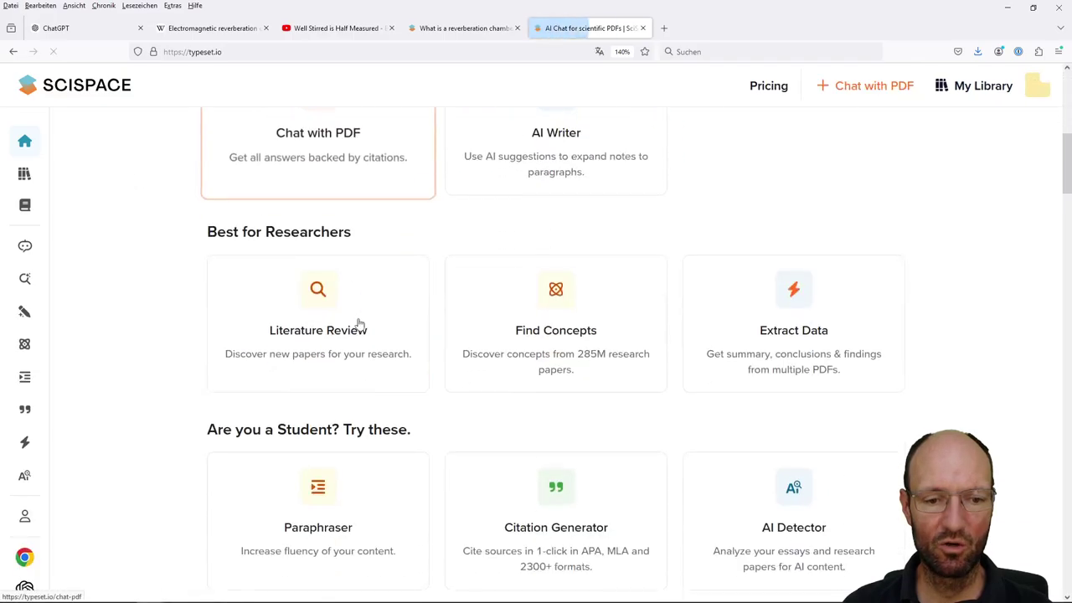
pyautogui.scroll(-7, 358, 323)
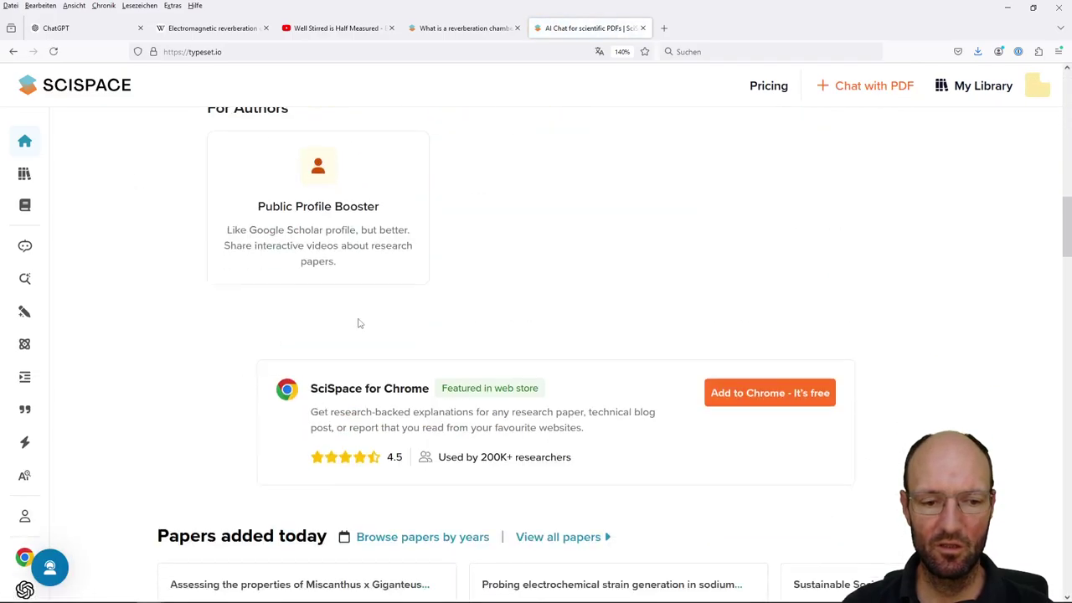
pyautogui.scroll(-3, 358, 323)
pyautogui.scroll(-5, 358, 323)
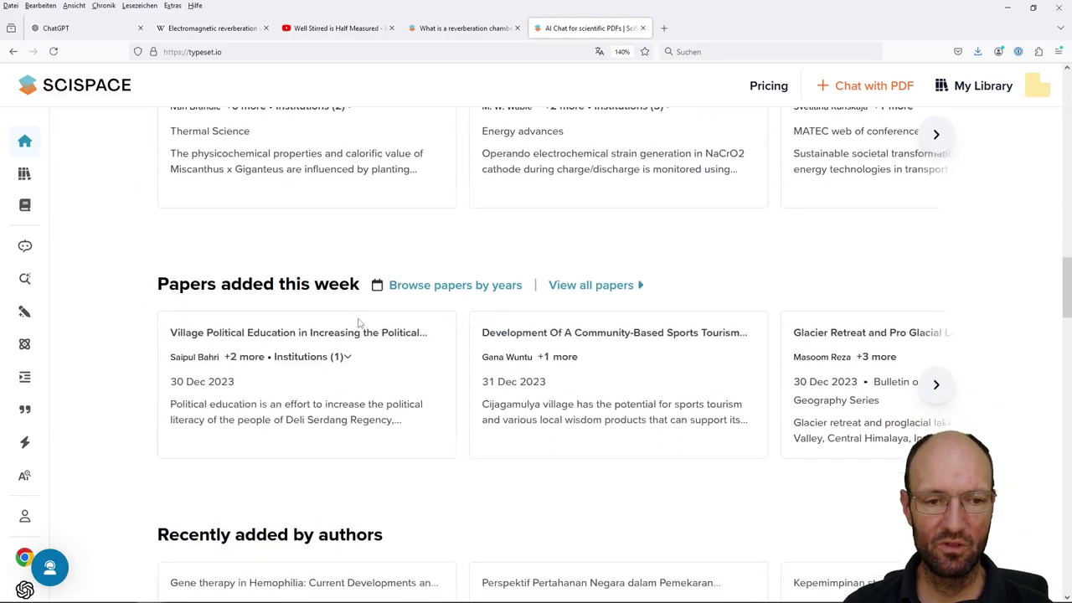
pyautogui.scroll(7, 359, 324)
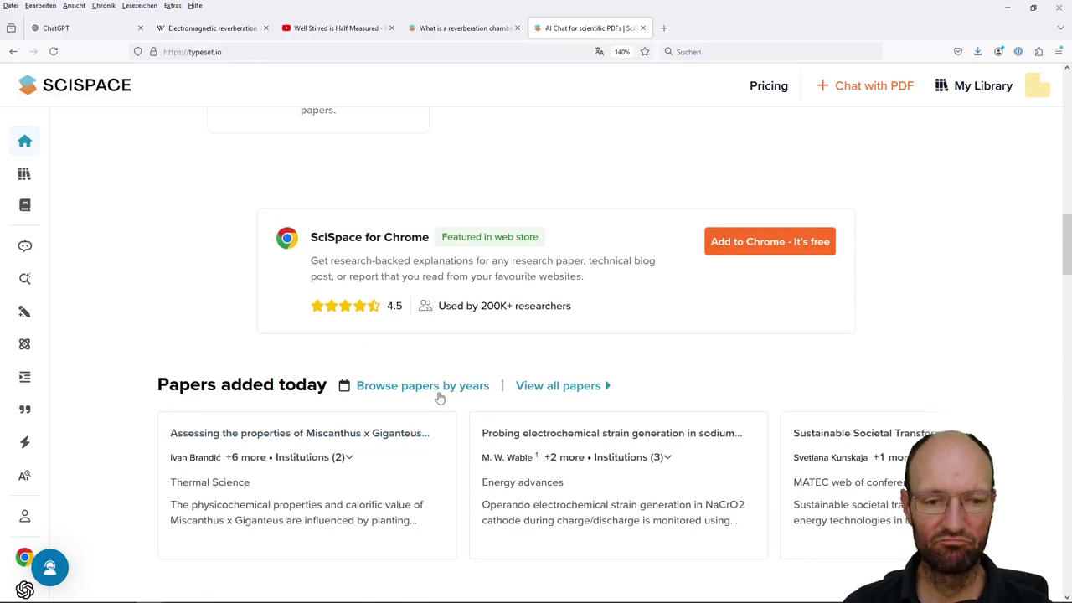
pyautogui.scroll(-2, 469, 405)
pyautogui.scroll(6, 469, 403)
pyautogui.scroll(8, 469, 405)
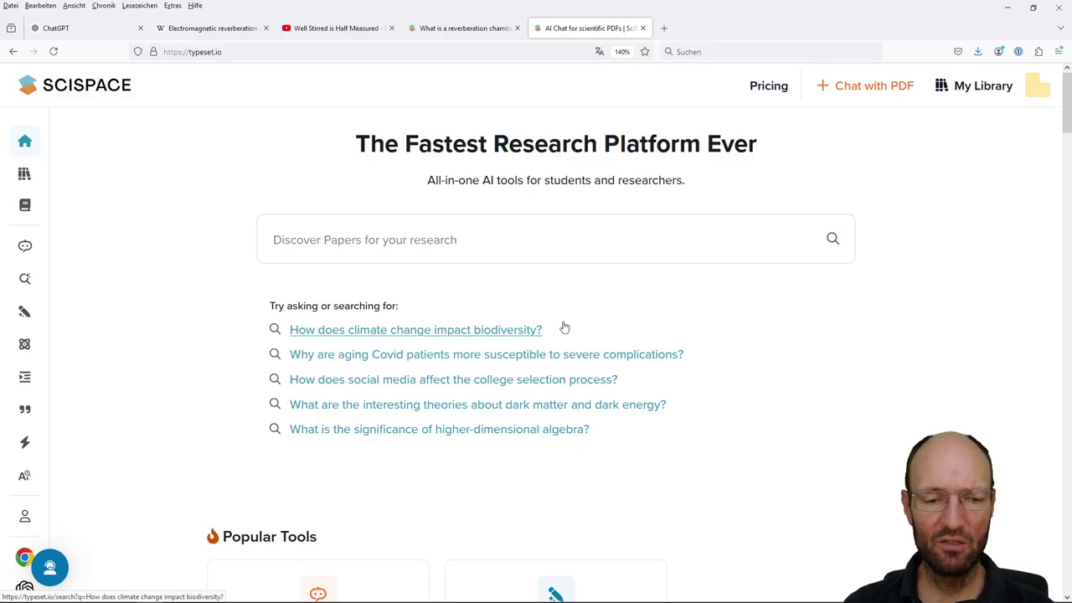
# - Switch briefly to ChatGPT, and return to the SciSpace answer about what a reverberation chamber is
pyautogui.click(56, 28)
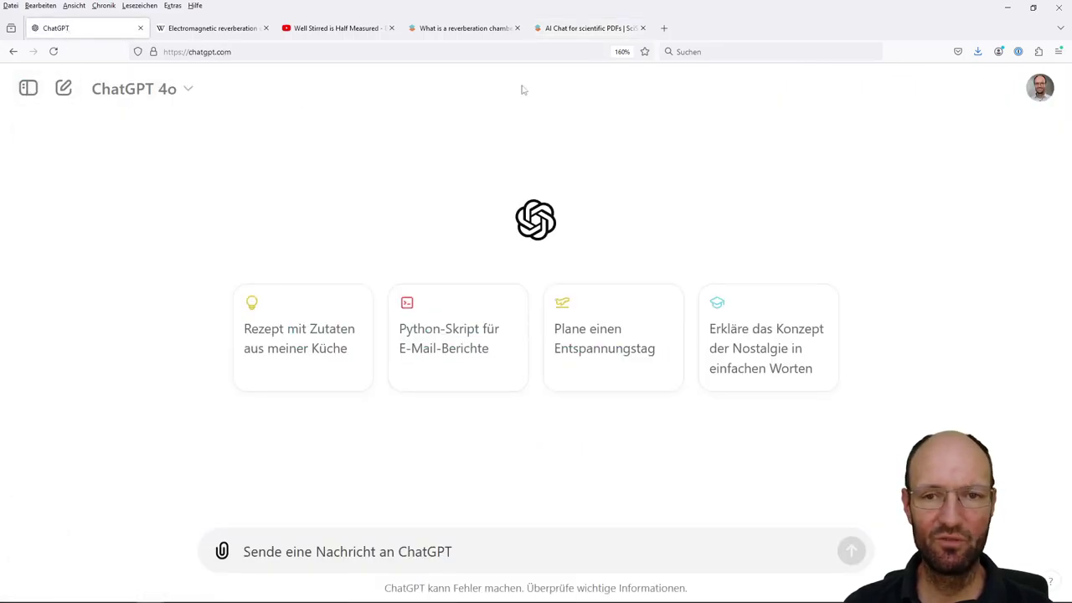
pyautogui.click(576, 34)
pyautogui.click(466, 33)
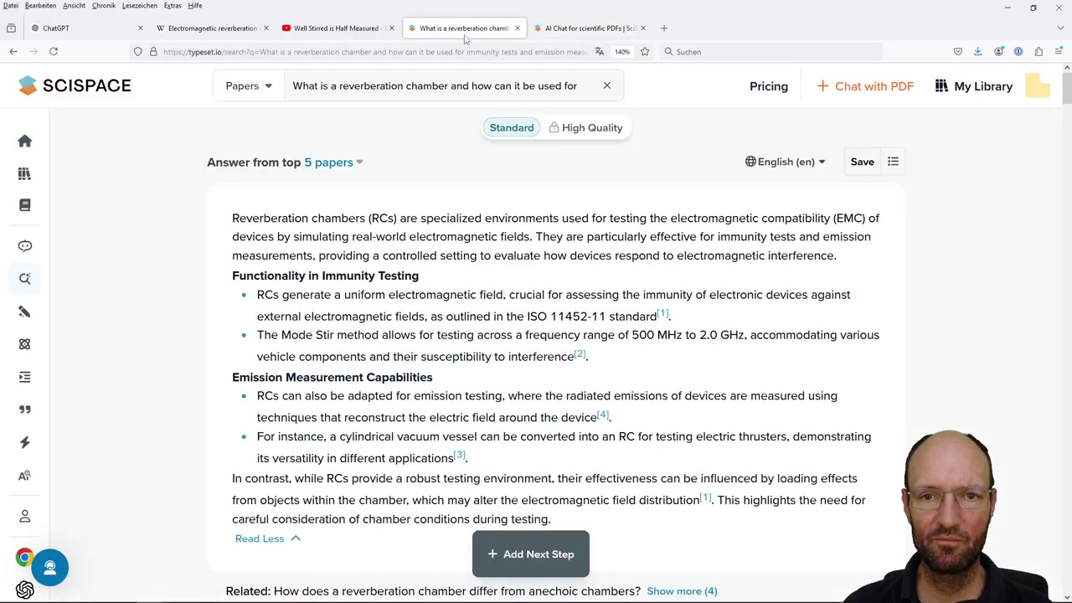
pyautogui.click(586, 28)
pyautogui.click(466, 27)
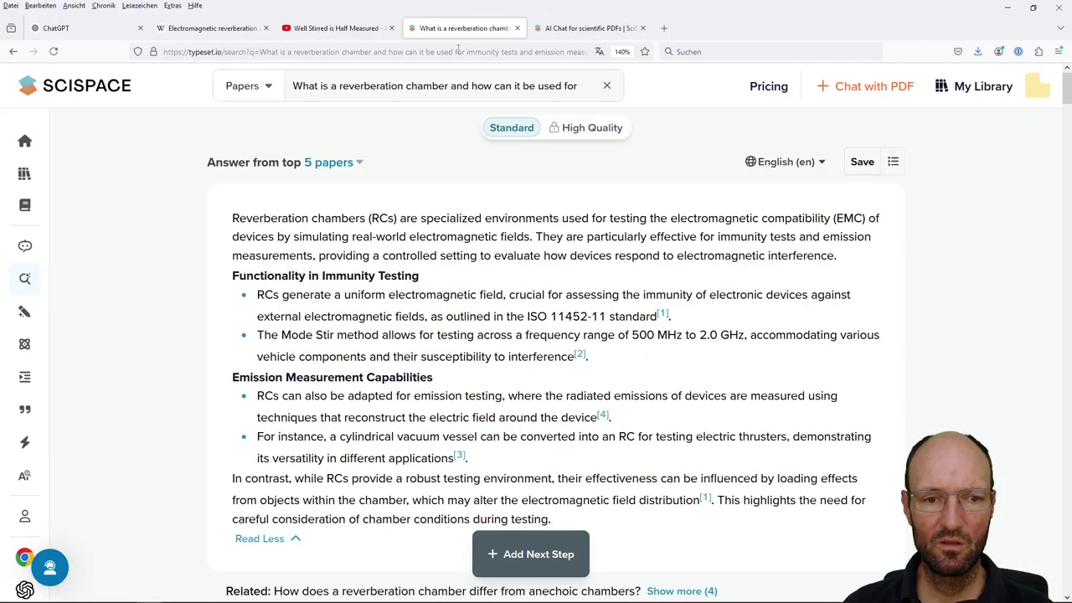
# - Examine the papers and insights listed for the reverberation chamber question, along with the other SciSpace tools on offer
pyautogui.scroll(-9, 390, 279)
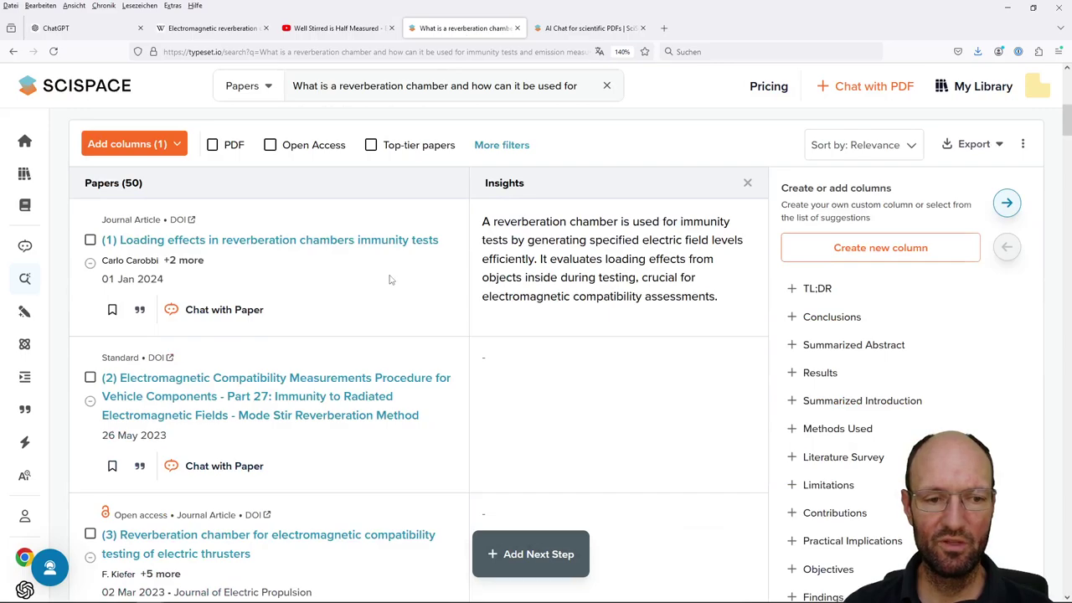
pyautogui.scroll(-5, 397, 282)
pyautogui.moveTo(22, 314)
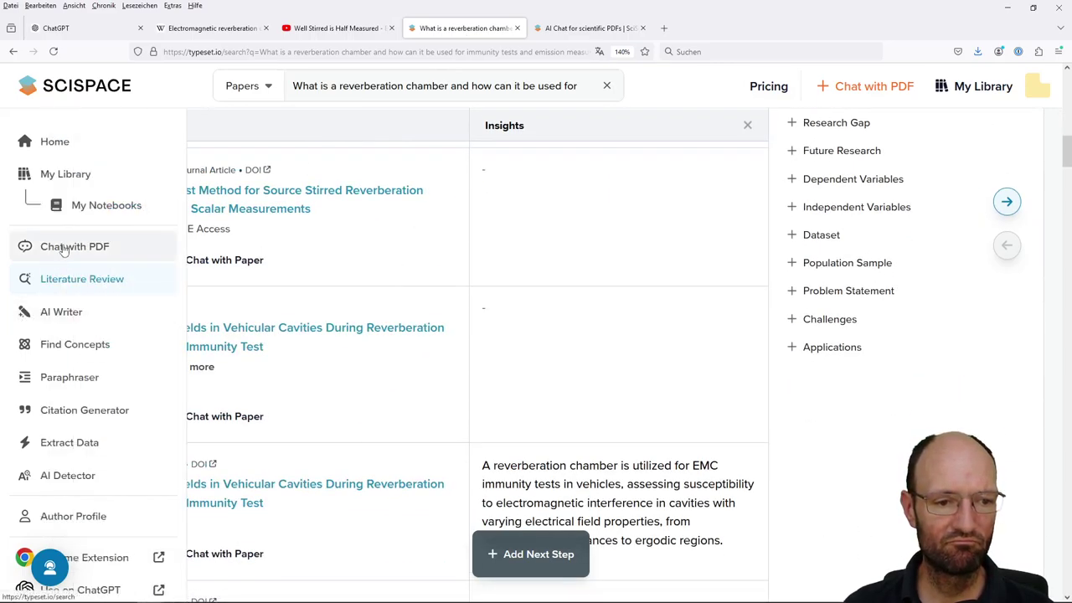
pyautogui.scroll(-2, 83, 436)
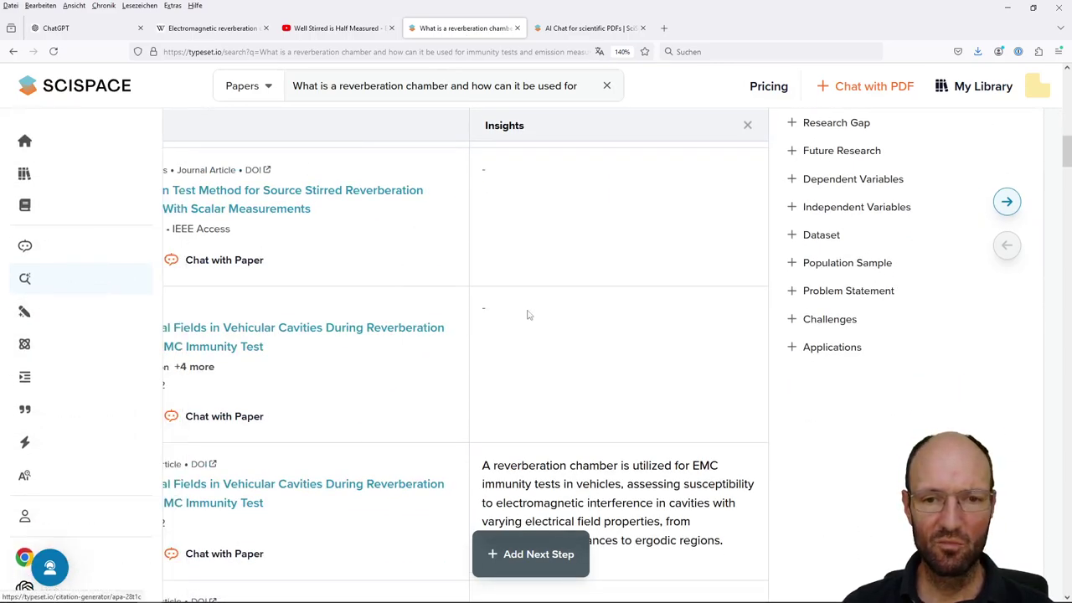
pyautogui.scroll(3, 517, 310)
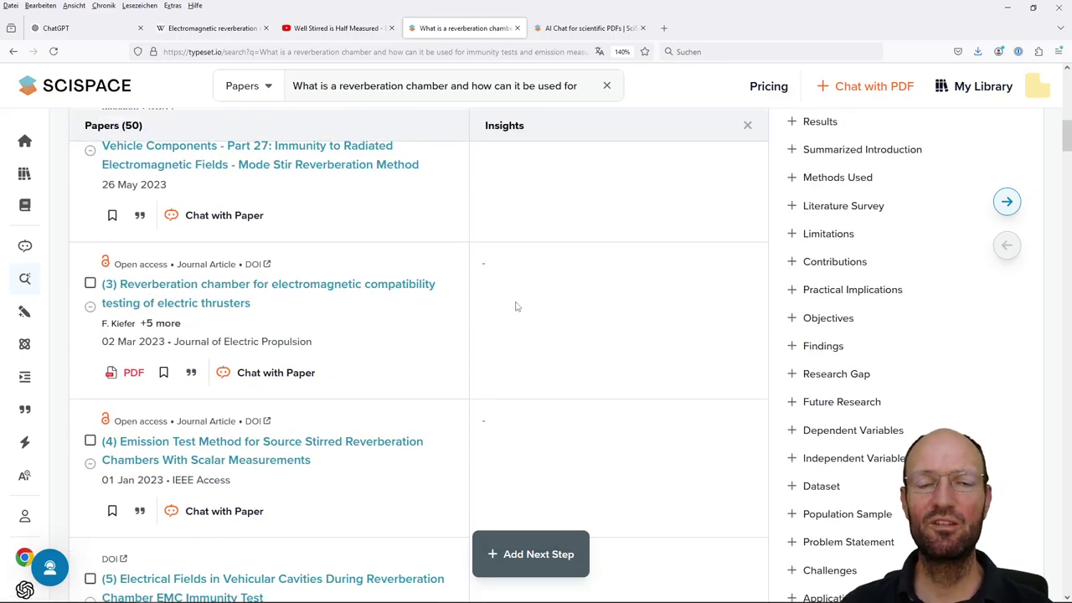
pyautogui.scroll(8, 516, 307)
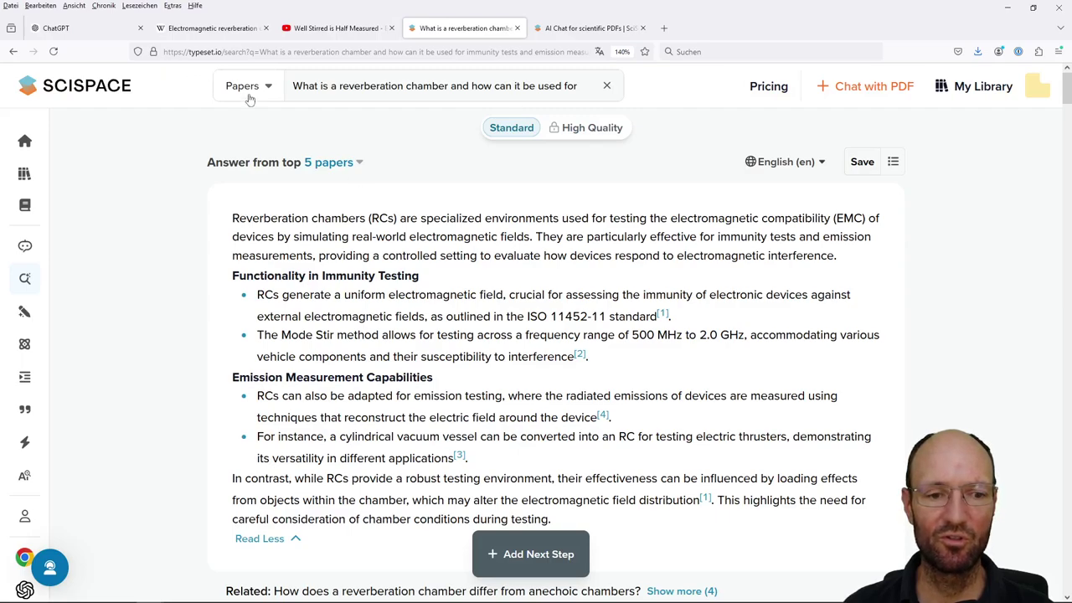
# - Switch to OpenOffice Writer to read the collaboration message from SciSpace, and return to the reverberation chamber answer in the browser
pyautogui.hotkey('alt', 'Tab')
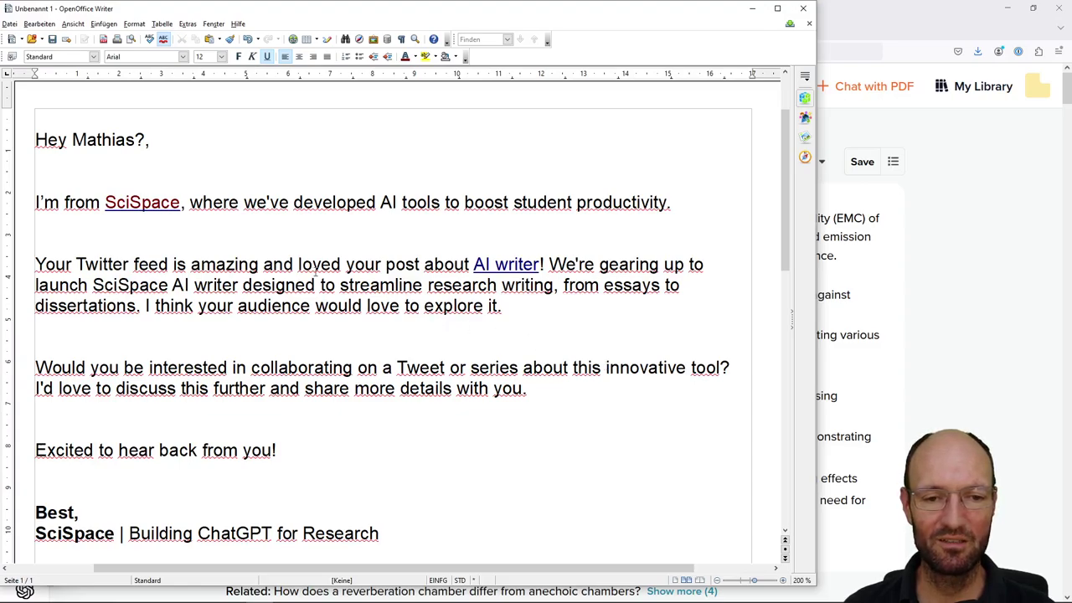
pyautogui.moveTo(338, 286)
pyautogui.mouseDown()
pyautogui.moveTo(554, 285)
pyautogui.moveTo(340, 286)
pyautogui.mouseUp()
pyautogui.click(913, 347)
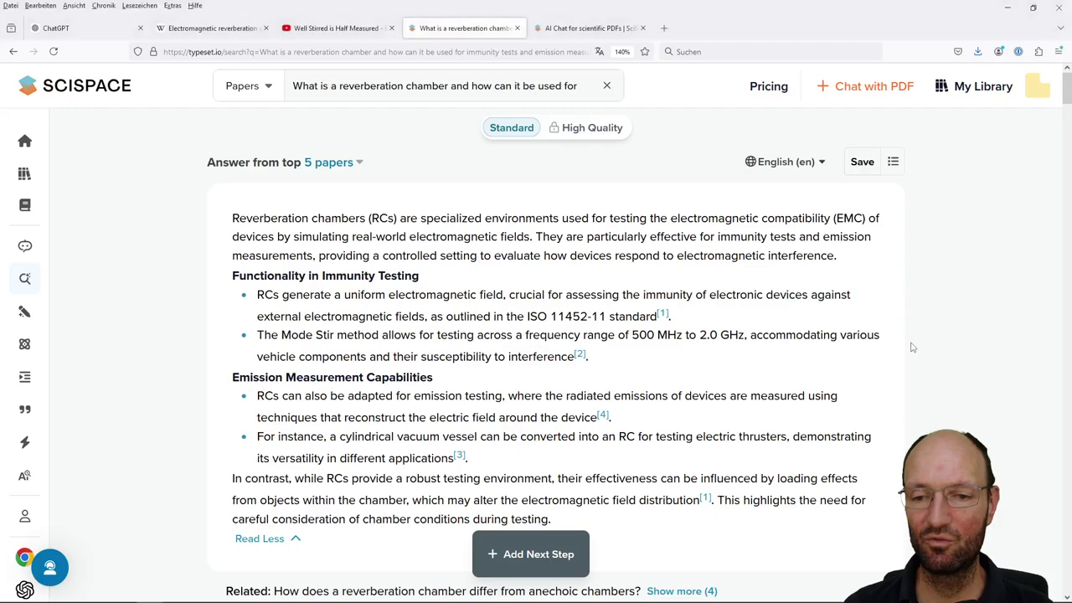